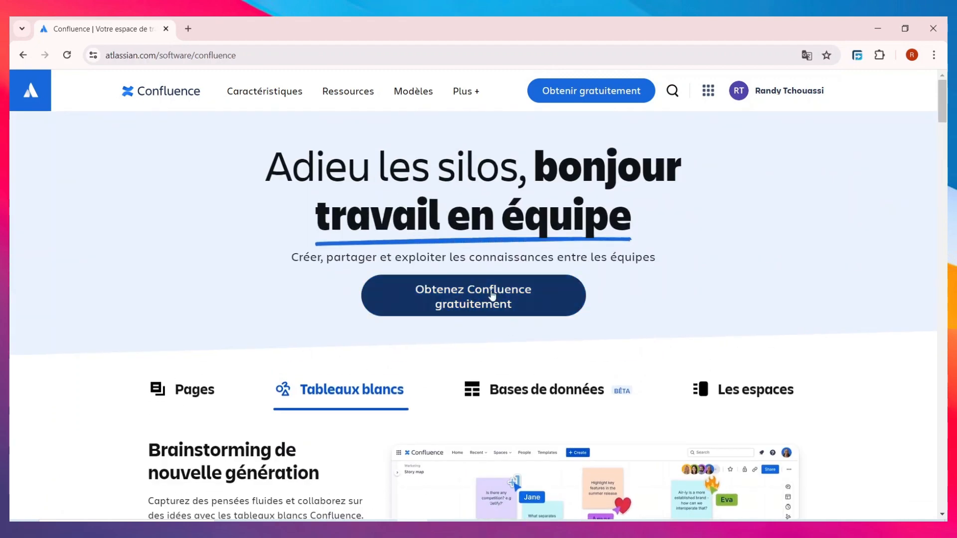
Look over the Confluence product page and start the free sign-up with 'Obtenez Confluence gratuitement'.
{"action": "scroll", "coordinate": [220, 312], "scroll_direction": "down", "scroll_amount": 8}
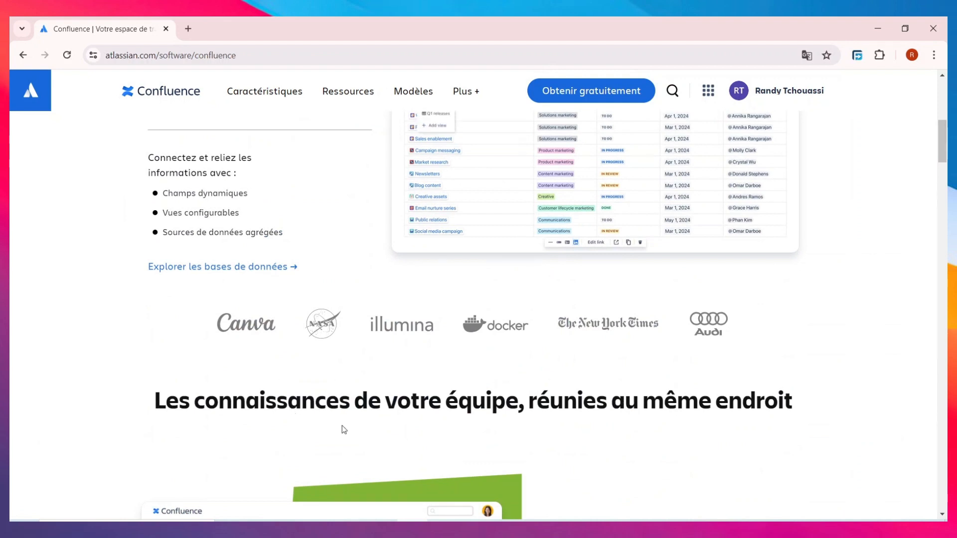
{"action": "scroll", "coordinate": [405, 405], "scroll_direction": "up", "scroll_amount": 5}
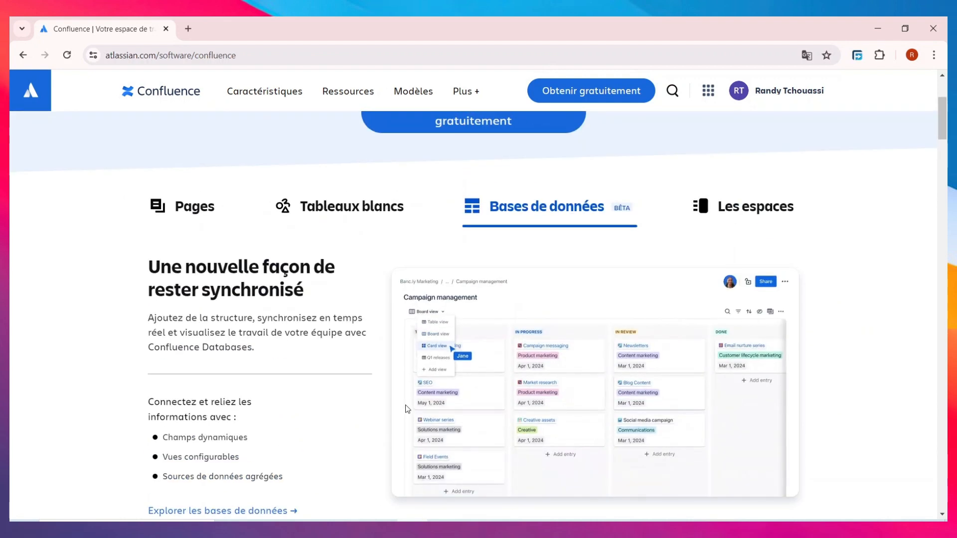
{"action": "scroll", "coordinate": [511, 298], "scroll_direction": "up", "scroll_amount": 4}
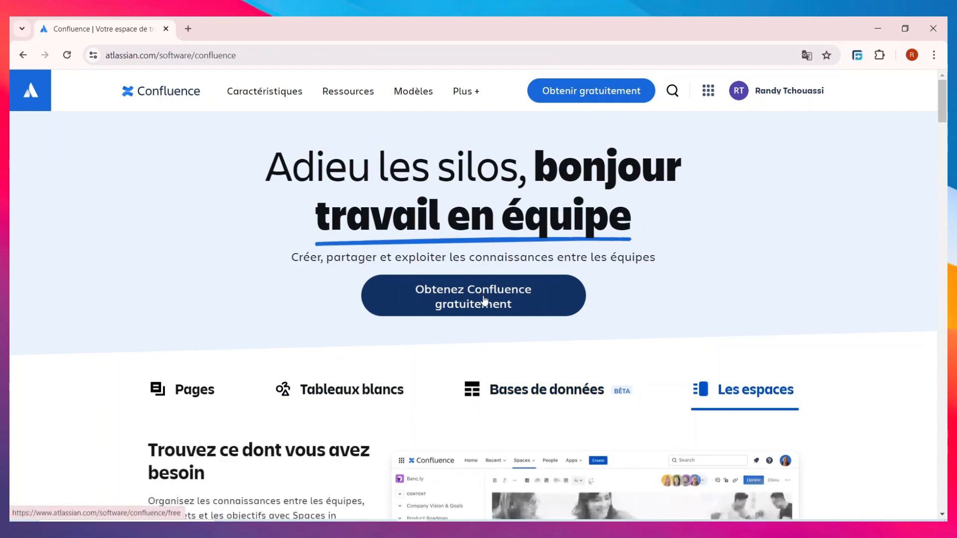
{"action": "left_click", "coordinate": [513, 314]}
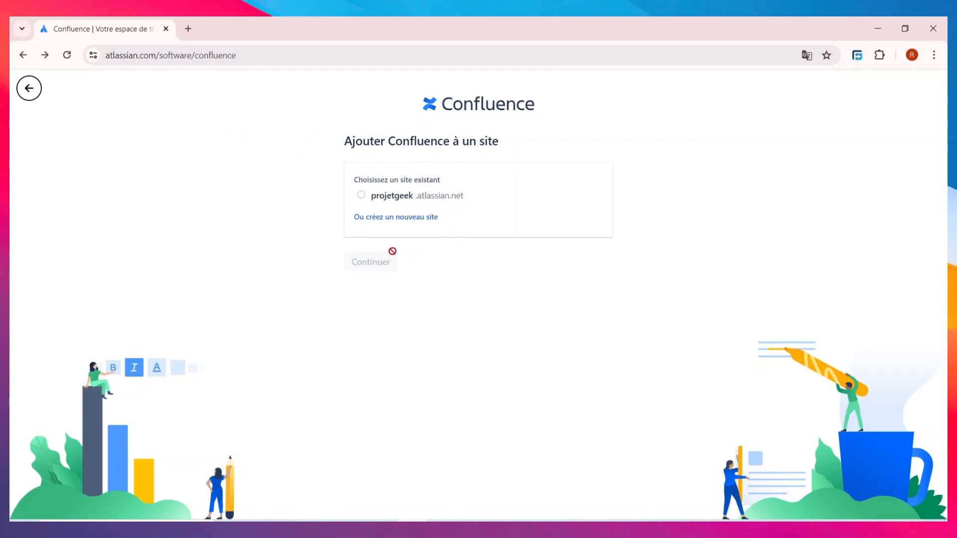
Create a new site named rnstrore.atlassian.net instead of using the existing site.
{"action": "left_click", "coordinate": [384, 218]}
{"action": "key", "text": "ctrl+shift+Left"}
{"action": "key", "text": "ctrl+shift+Left"}
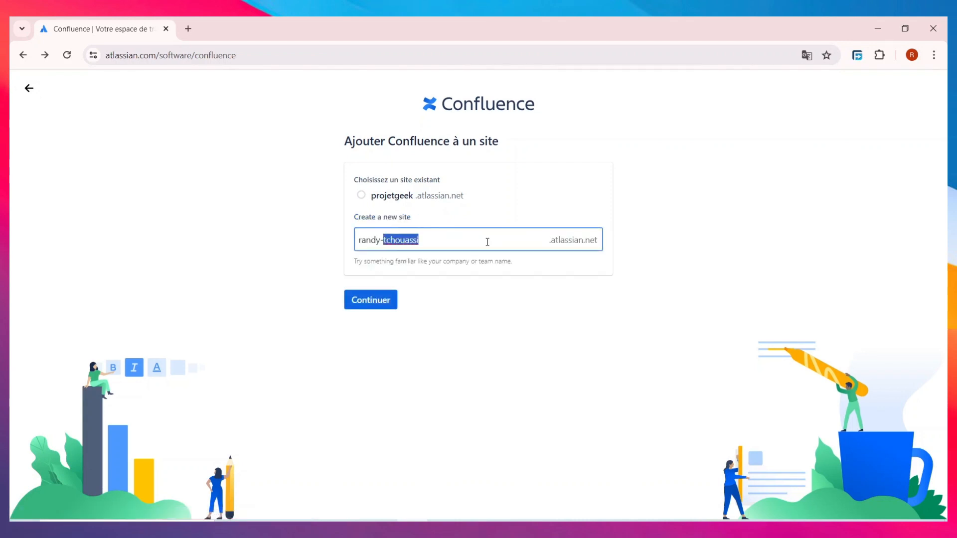
{"action": "type", "text": "rnstrore"}
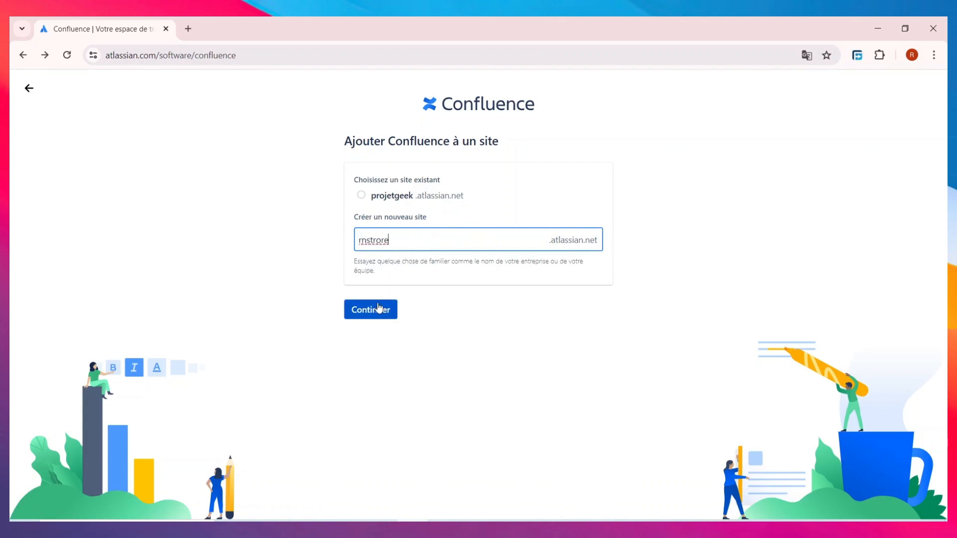
{"action": "left_click", "coordinate": [379, 308]}
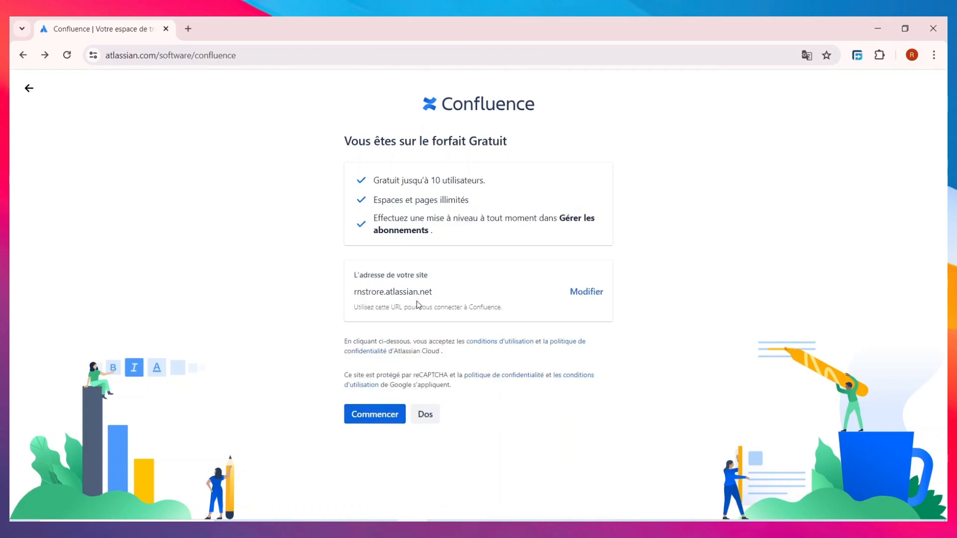
Accept the Free plan, open the new rnstrore site, and skip the welcome question and invitations.
{"action": "left_click", "coordinate": [386, 422]}
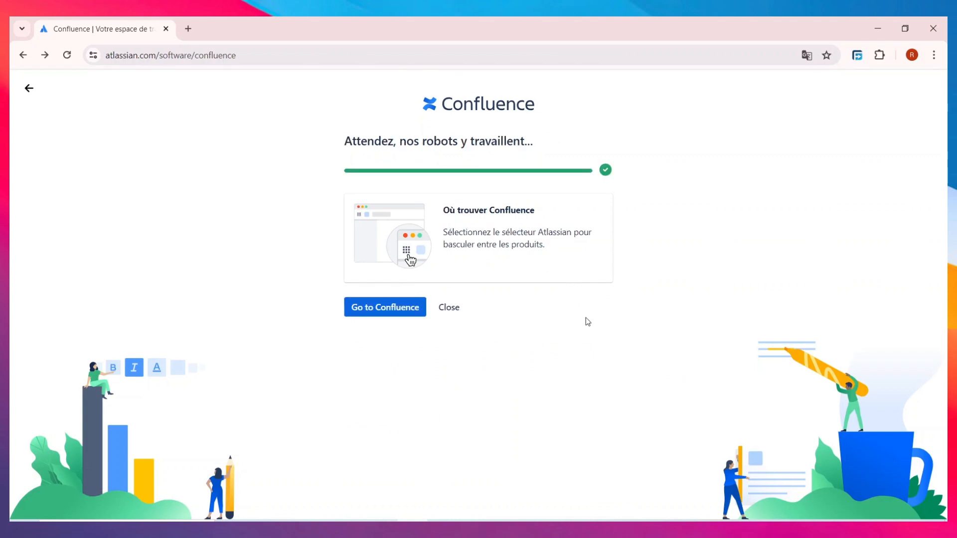
{"action": "left_click", "coordinate": [356, 308]}
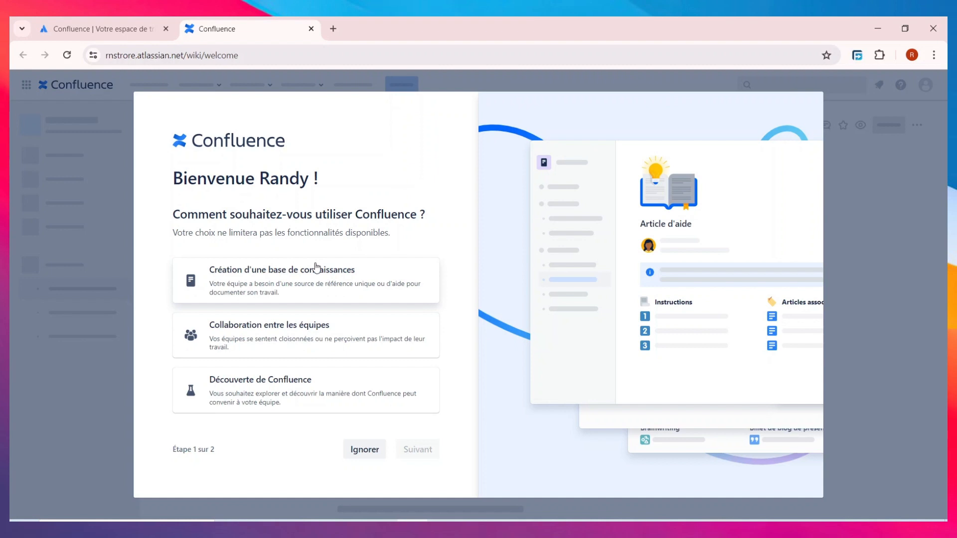
{"action": "left_click", "coordinate": [356, 456]}
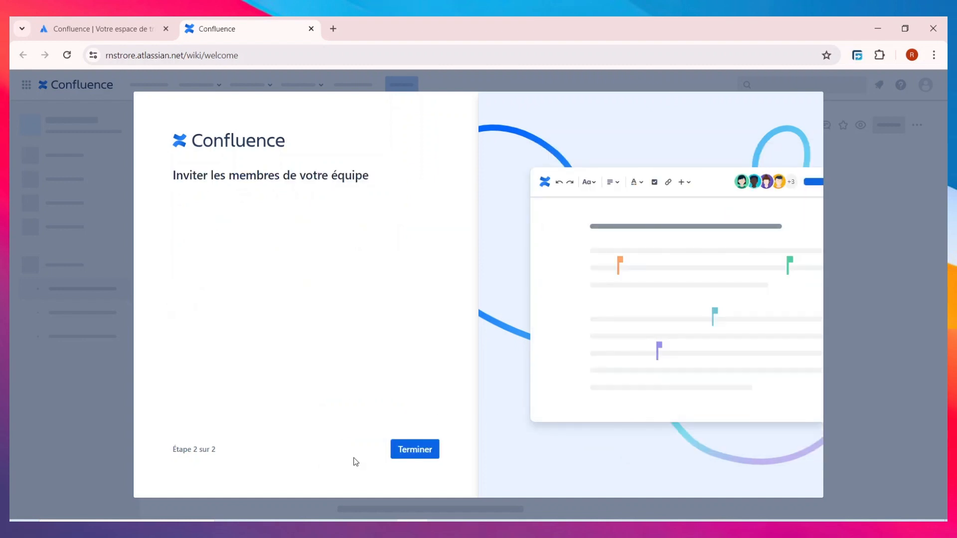
{"action": "left_click", "coordinate": [415, 450]}
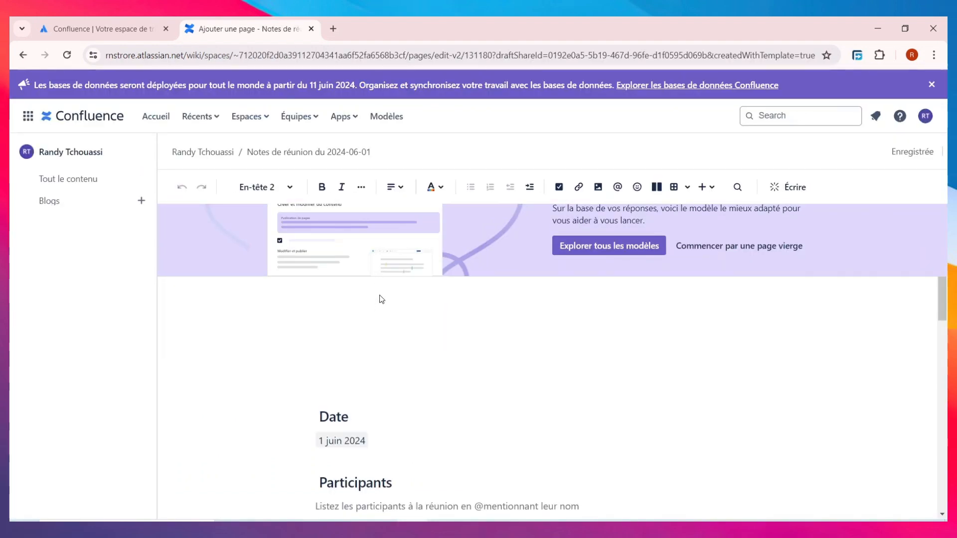
{"action": "scroll", "coordinate": [381, 290], "scroll_direction": "down", "scroll_amount": 5}
{"action": "scroll", "coordinate": [380, 282], "scroll_direction": "down", "scroll_amount": 1}
{"action": "scroll", "coordinate": [334, 358], "scroll_direction": "up", "scroll_amount": 6}
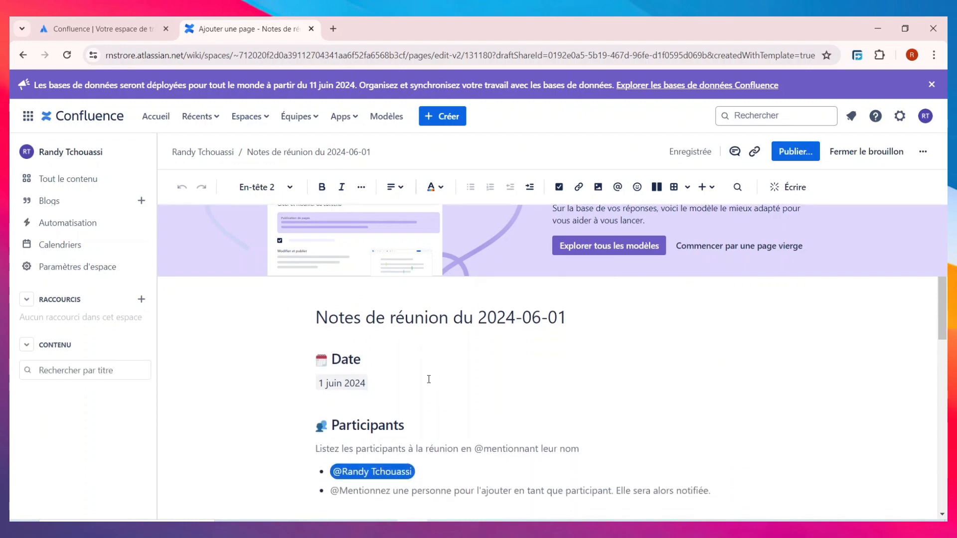
{"action": "scroll", "coordinate": [428, 369], "scroll_direction": "down", "scroll_amount": 4}
{"action": "scroll", "coordinate": [428, 380], "scroll_direction": "down", "scroll_amount": 5}
{"action": "scroll", "coordinate": [428, 382], "scroll_direction": "up", "scroll_amount": 7}
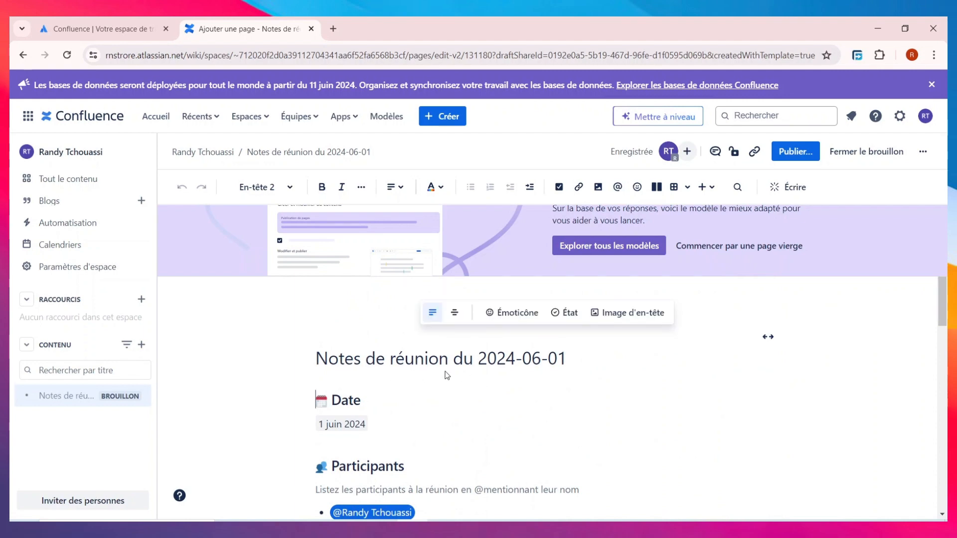
{"action": "scroll", "coordinate": [477, 376], "scroll_direction": "down", "scroll_amount": 8}
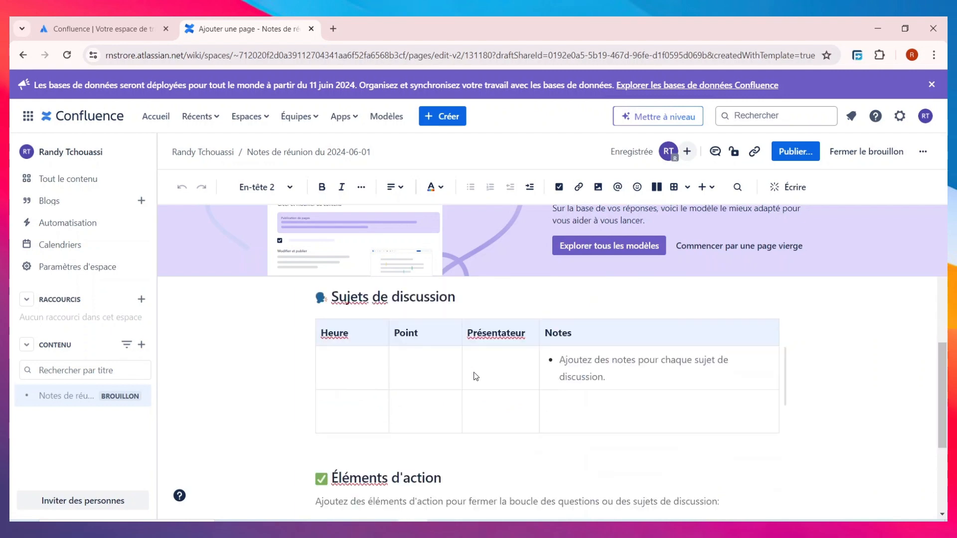
{"action": "scroll", "coordinate": [474, 375], "scroll_direction": "up", "scroll_amount": 9}
{"action": "triple_click", "coordinate": [524, 382]}
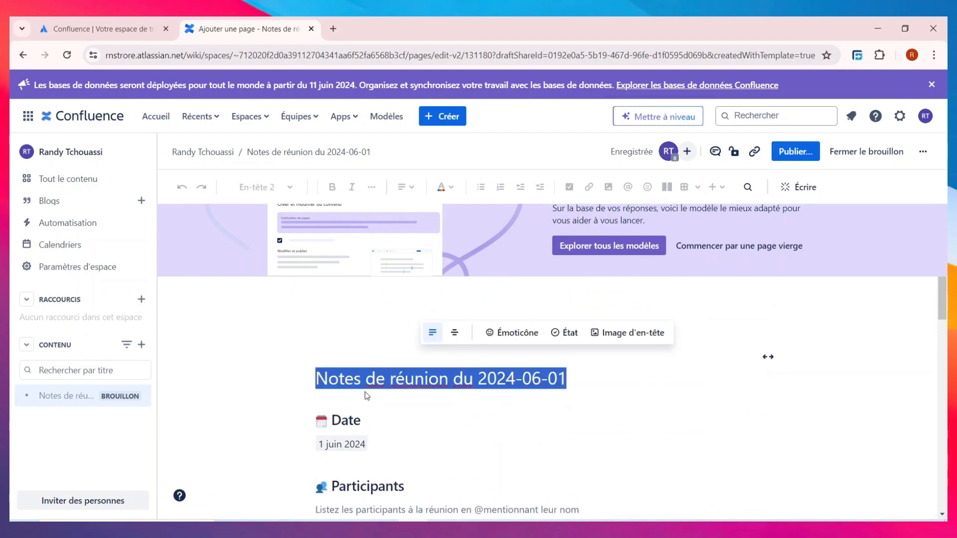
{"action": "scroll", "coordinate": [525, 438], "scroll_direction": "down", "scroll_amount": 8}
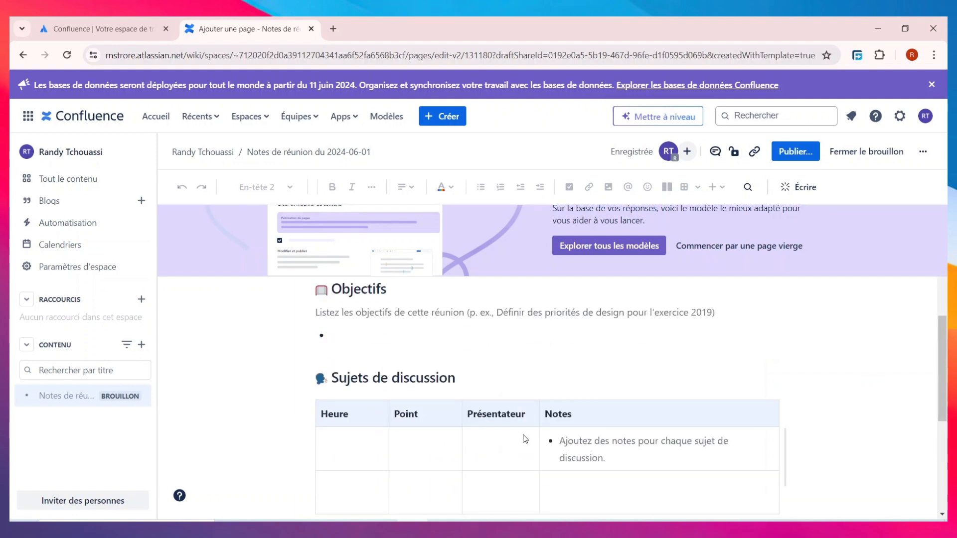
{"action": "scroll", "coordinate": [523, 469], "scroll_direction": "up", "scroll_amount": 8}
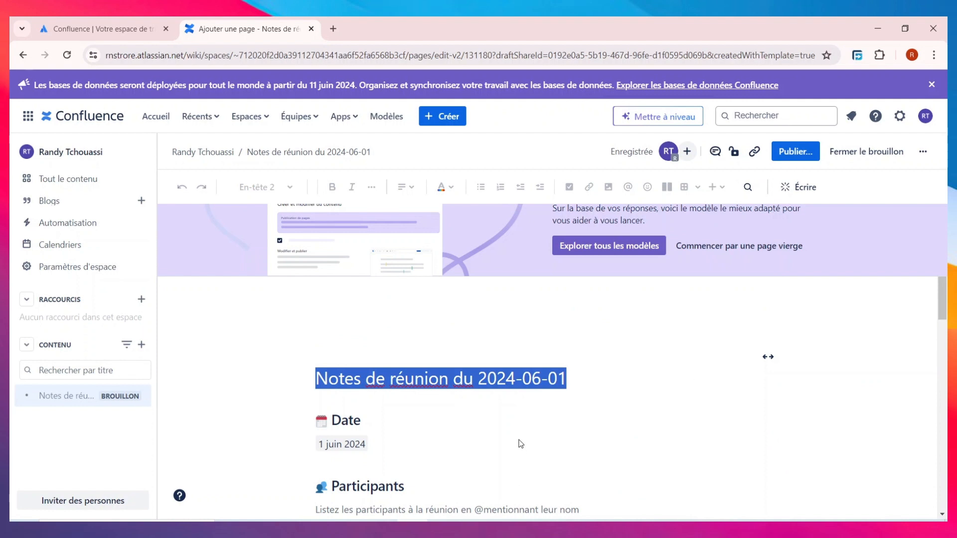
{"action": "scroll", "coordinate": [520, 442], "scroll_direction": "down", "scroll_amount": 3}
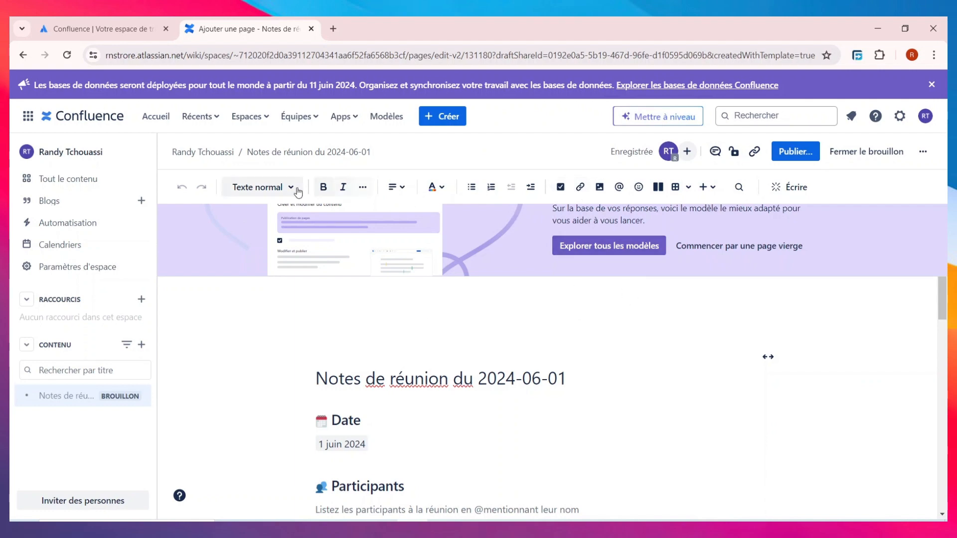
{"action": "scroll", "coordinate": [424, 465], "scroll_direction": "down", "scroll_amount": 8}
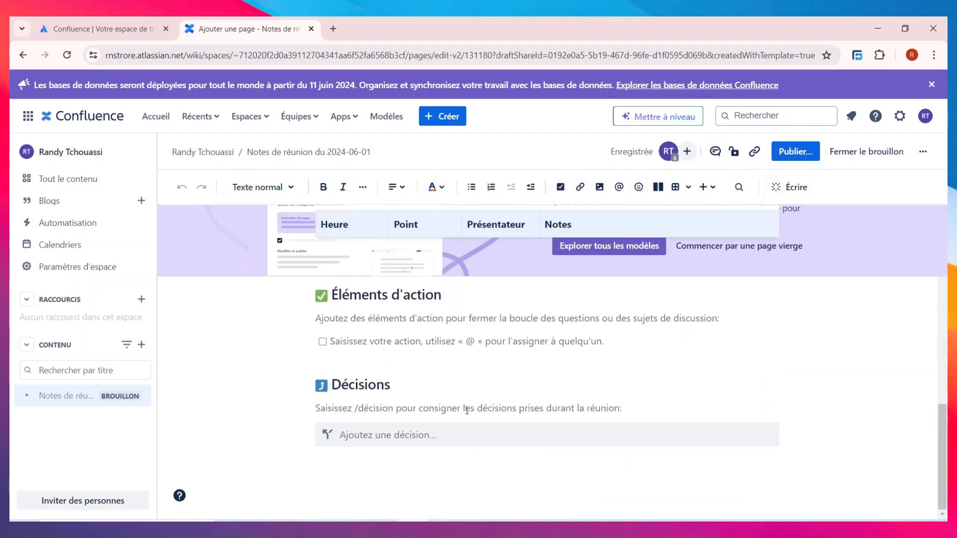
{"action": "scroll", "coordinate": [466, 414], "scroll_direction": "up", "scroll_amount": 8}
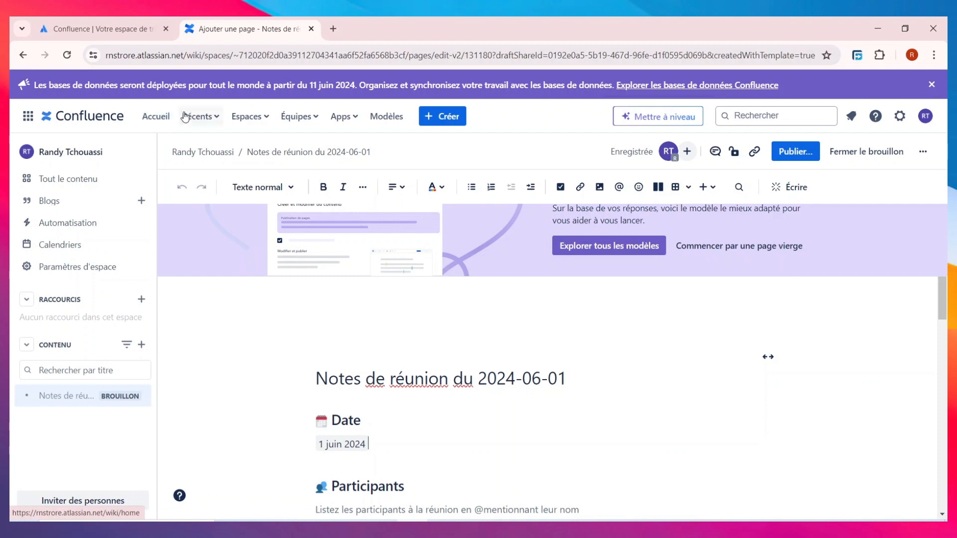
Check the spaces, teams and apps menus, then browse the Modèles gallery.
{"action": "left_click", "coordinate": [249, 118]}
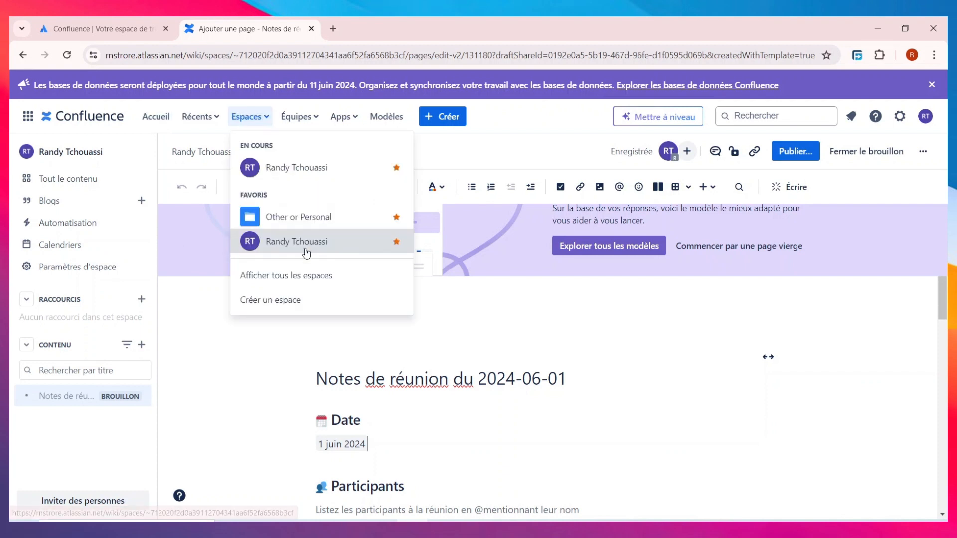
{"action": "left_click", "coordinate": [311, 118]}
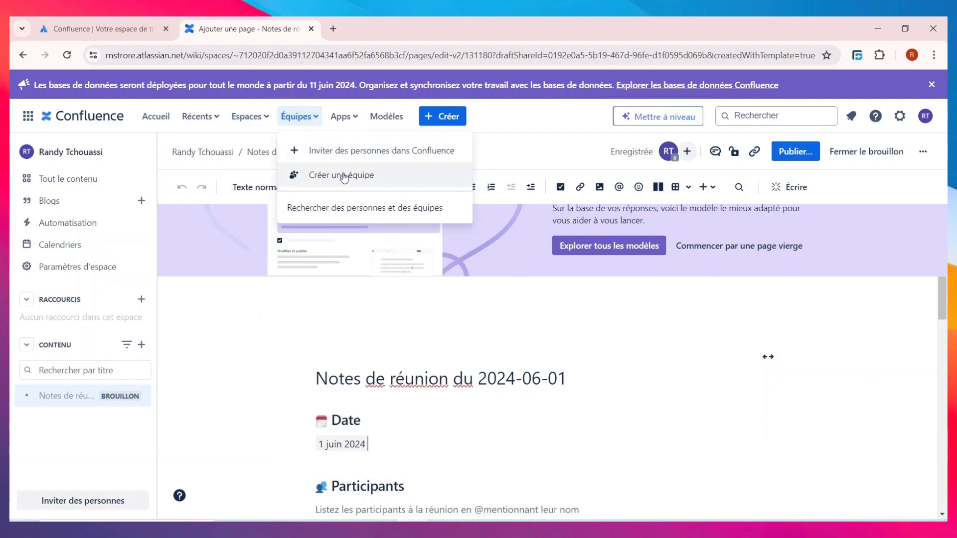
{"action": "left_click", "coordinate": [346, 122]}
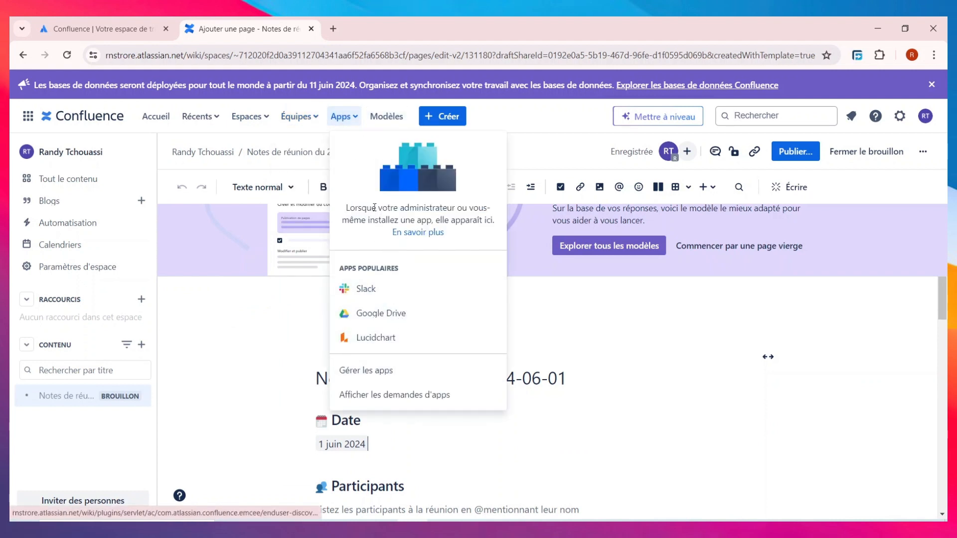
{"action": "left_click", "coordinate": [397, 120]}
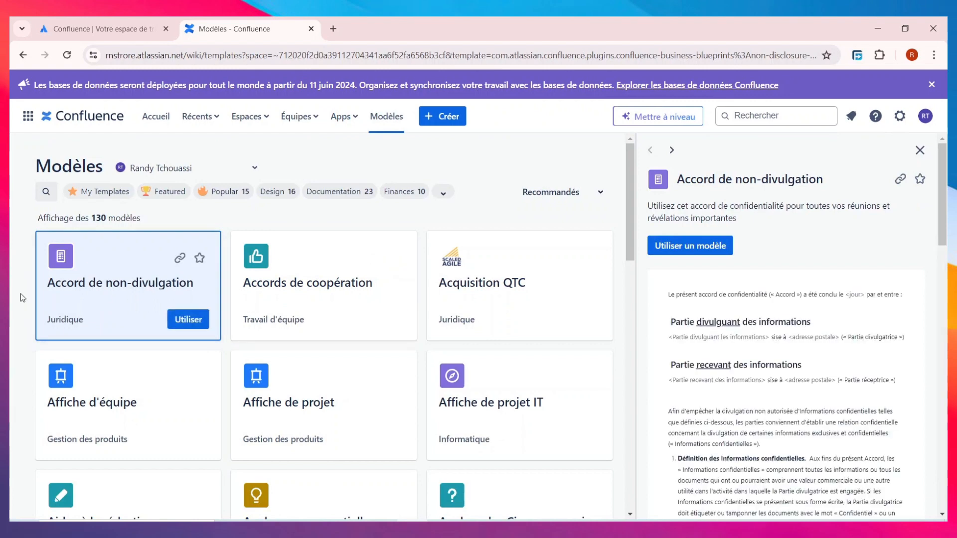
{"action": "scroll", "coordinate": [335, 305], "scroll_direction": "down", "scroll_amount": 7}
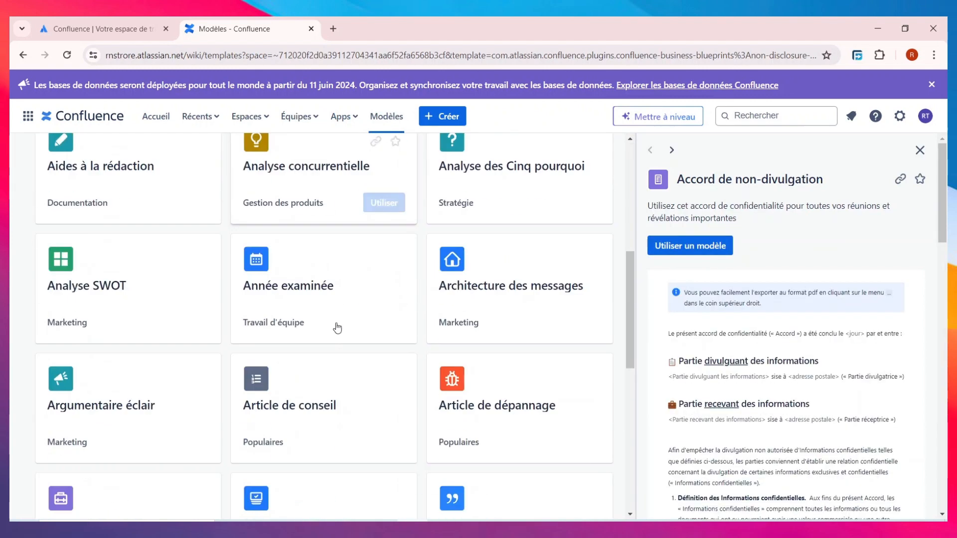
{"action": "scroll", "coordinate": [335, 327], "scroll_direction": "up", "scroll_amount": 5}
{"action": "scroll", "coordinate": [331, 348], "scroll_direction": "up", "scroll_amount": 2}
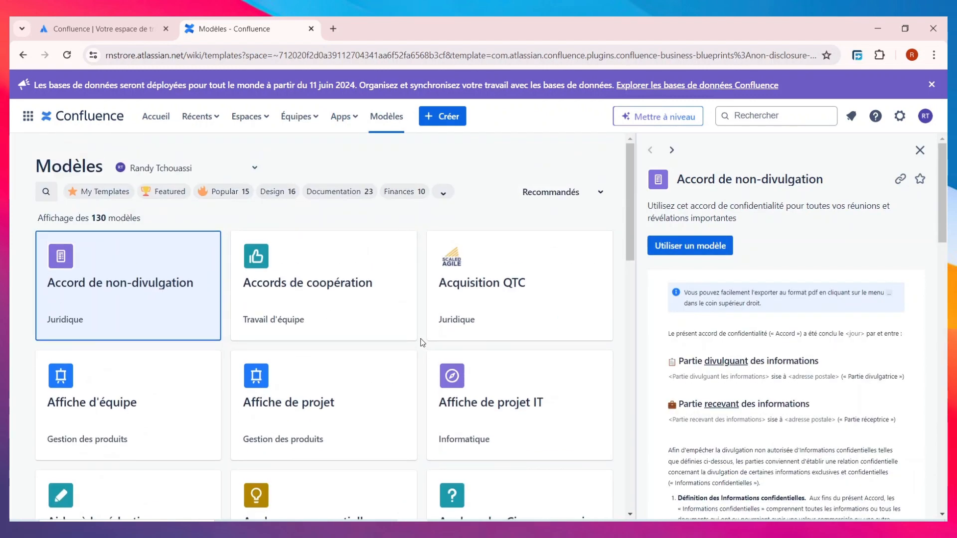
{"action": "scroll", "coordinate": [380, 348], "scroll_direction": "down", "scroll_amount": 4}
{"action": "scroll", "coordinate": [415, 349], "scroll_direction": "down", "scroll_amount": 3}
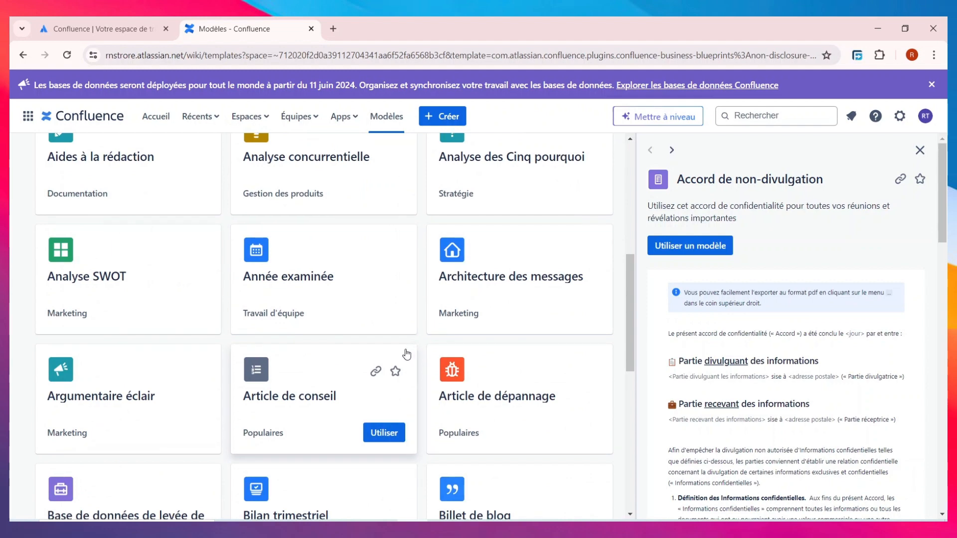
{"action": "scroll", "coordinate": [405, 351], "scroll_direction": "up", "scroll_amount": 7}
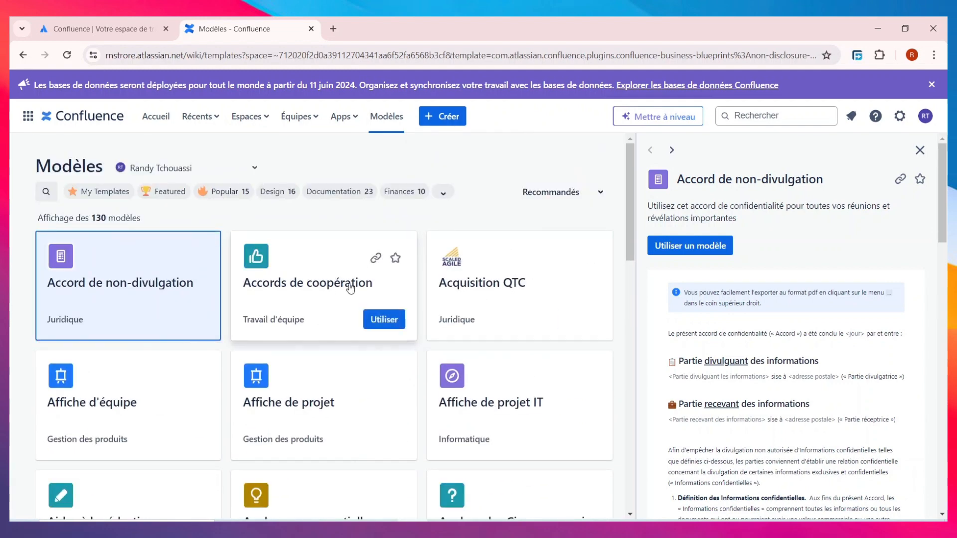
Preview the Accords de coopération and Affiche de projet templates.
{"action": "left_click", "coordinate": [295, 279]}
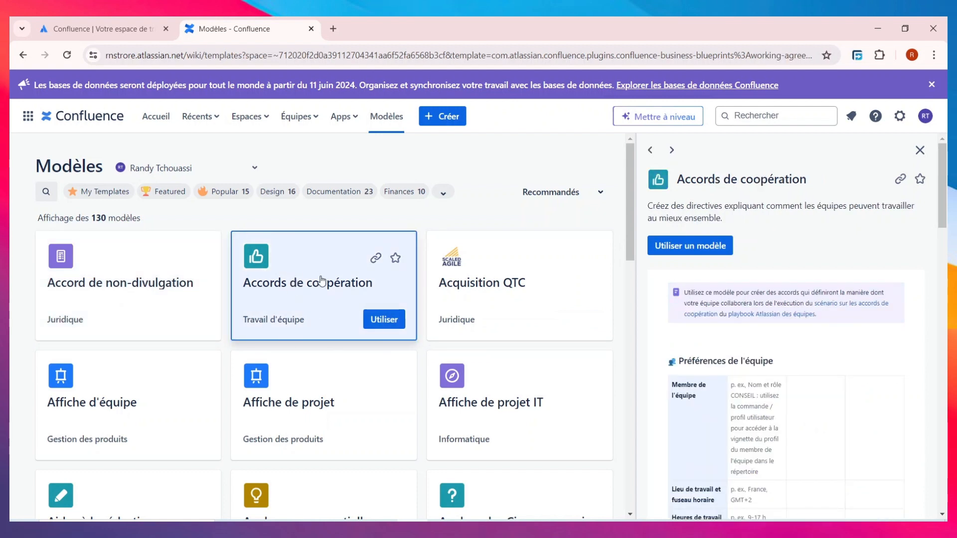
{"action": "scroll", "coordinate": [798, 314], "scroll_direction": "down", "scroll_amount": 10}
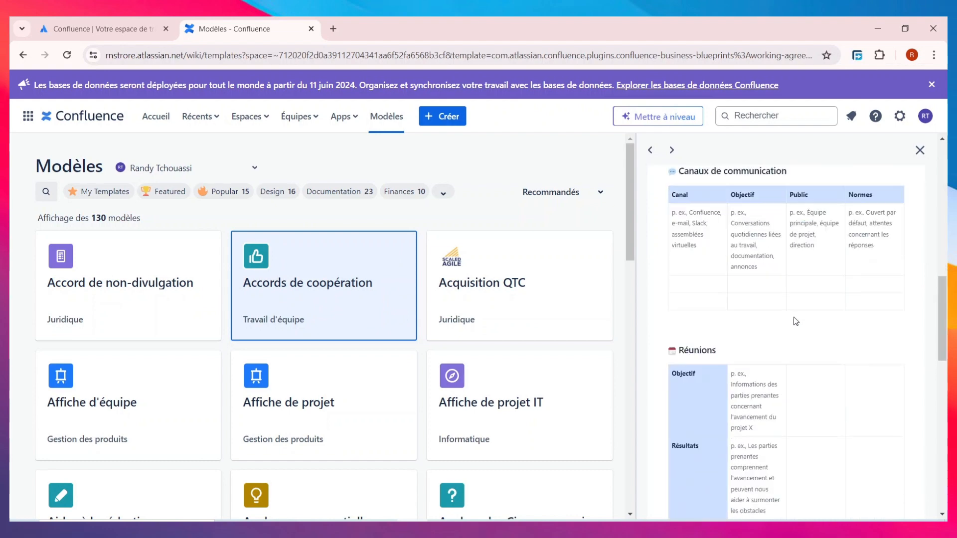
{"action": "scroll", "coordinate": [794, 314], "scroll_direction": "up", "scroll_amount": 5}
{"action": "scroll", "coordinate": [792, 307], "scroll_direction": "up", "scroll_amount": 5}
{"action": "scroll", "coordinate": [784, 299], "scroll_direction": "down", "scroll_amount": 12}
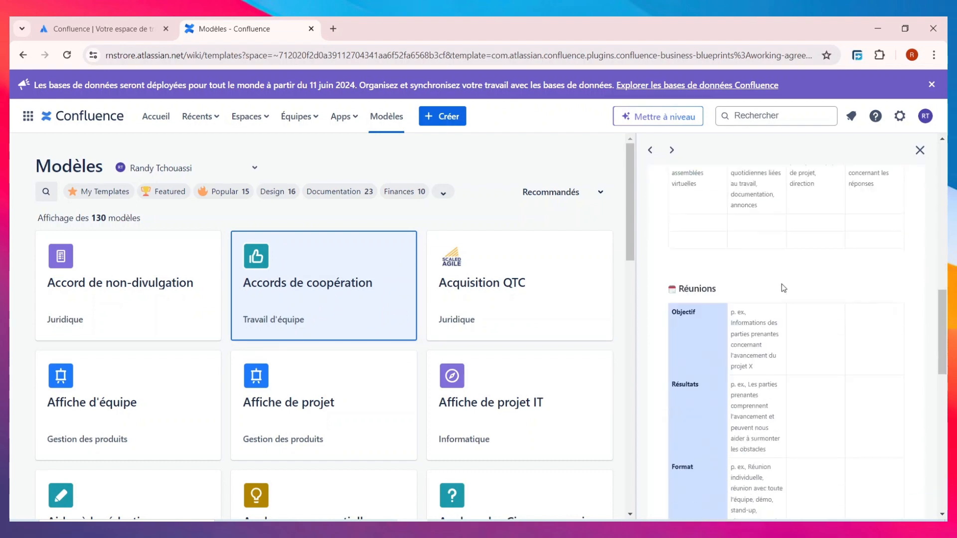
{"action": "scroll", "coordinate": [781, 287], "scroll_direction": "down", "scroll_amount": 5}
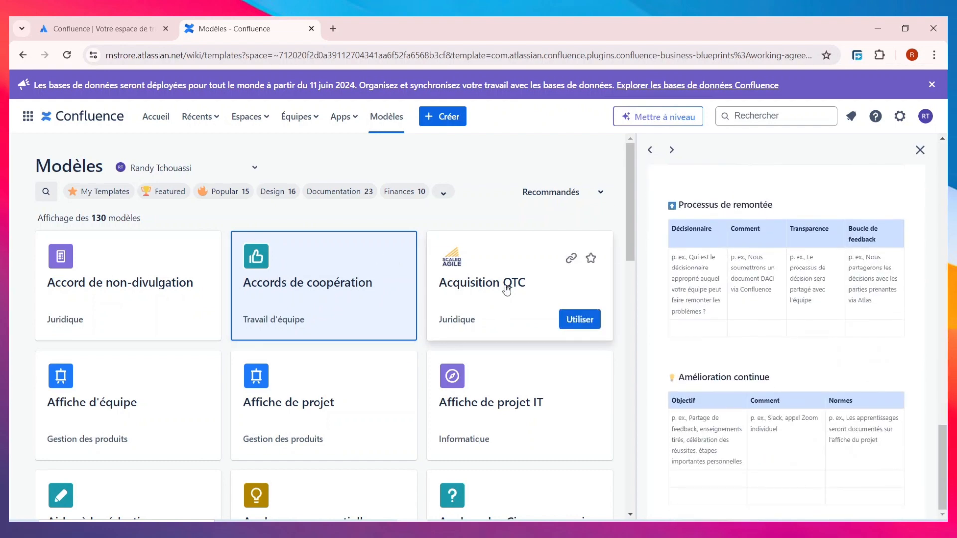
{"action": "left_click", "coordinate": [314, 411]}
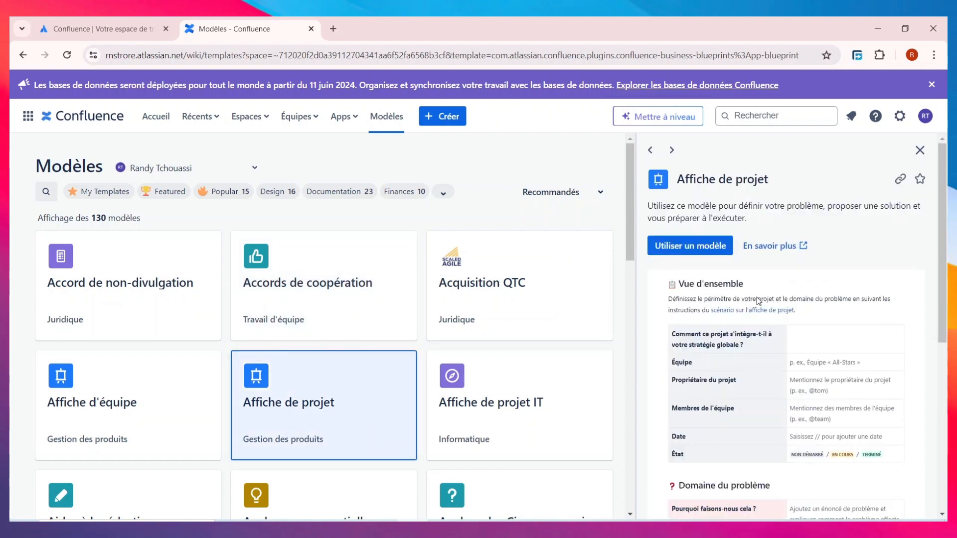
{"action": "scroll", "coordinate": [761, 322], "scroll_direction": "down", "scroll_amount": 5}
{"action": "scroll", "coordinate": [762, 323], "scroll_direction": "down", "scroll_amount": 2}
{"action": "scroll", "coordinate": [762, 323], "scroll_direction": "up", "scroll_amount": 6}
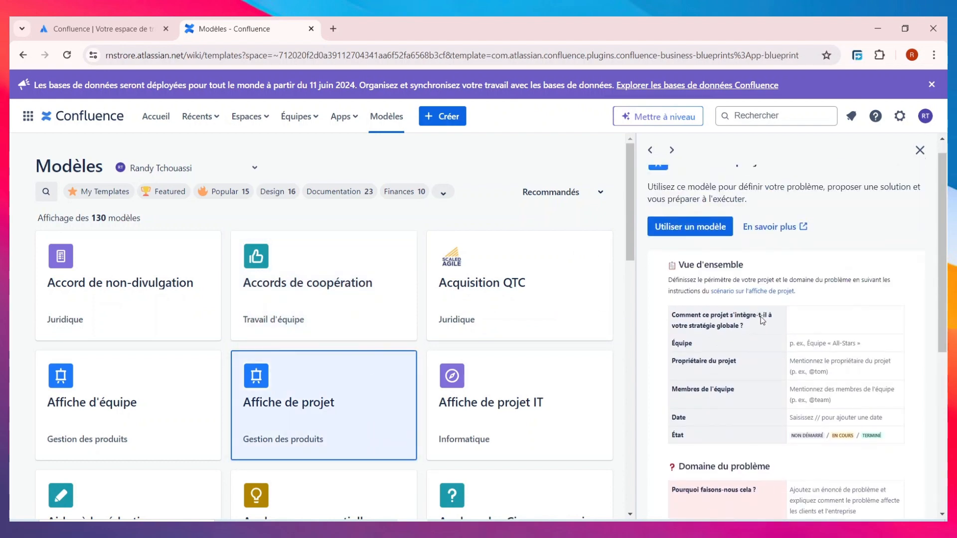
{"action": "scroll", "coordinate": [761, 322], "scroll_direction": "down", "scroll_amount": 5}
{"action": "scroll", "coordinate": [762, 322], "scroll_direction": "down", "scroll_amount": 2}
{"action": "scroll", "coordinate": [224, 349], "scroll_direction": "down", "scroll_amount": 3}
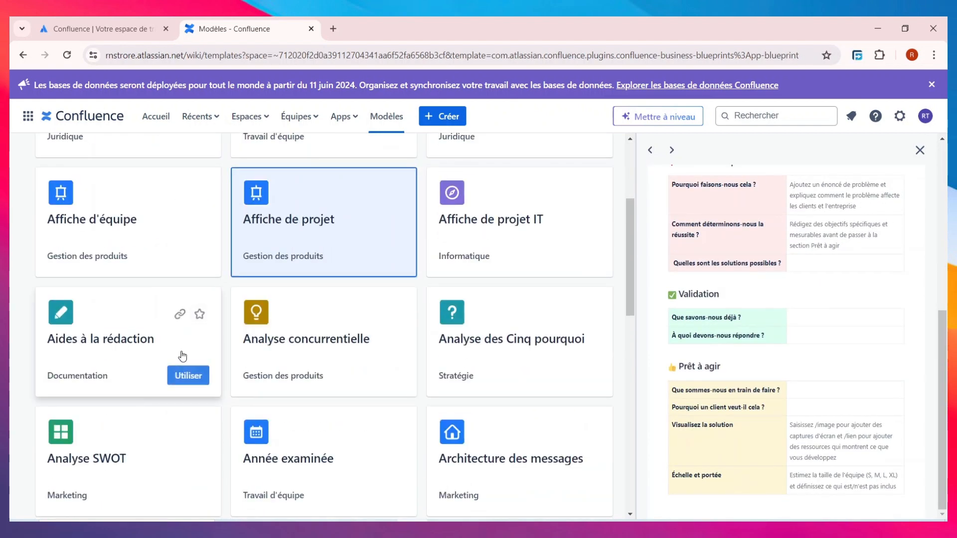
Preview Affiche d'équipe and Année examinée, then create a page from Année examinée.
{"action": "left_click", "coordinate": [118, 233]}
{"action": "scroll", "coordinate": [775, 264], "scroll_direction": "down", "scroll_amount": 6}
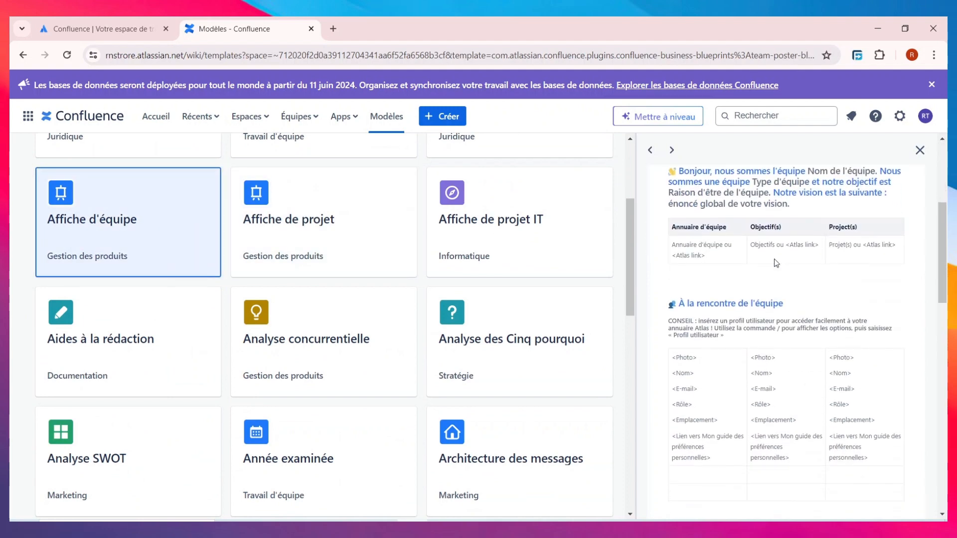
{"action": "scroll", "coordinate": [348, 324], "scroll_direction": "down", "scroll_amount": 5}
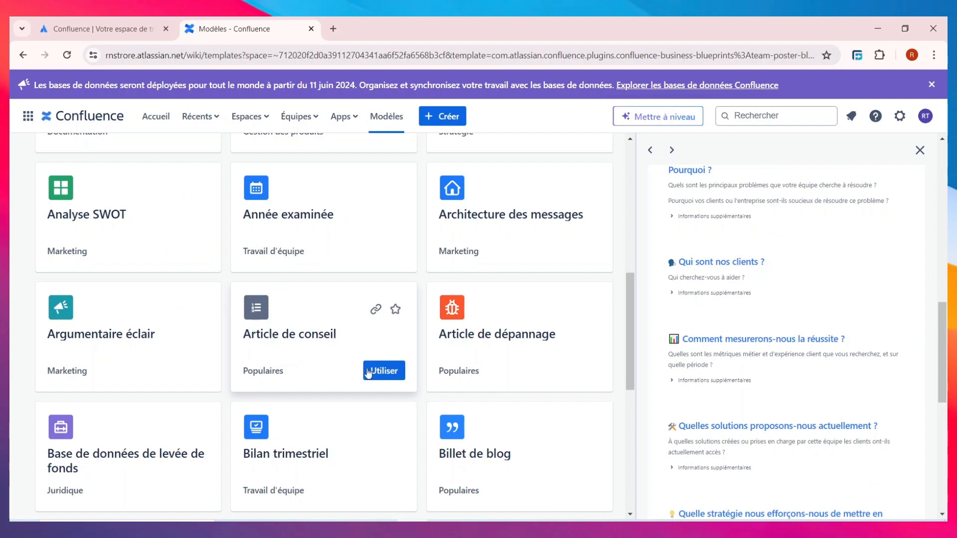
{"action": "scroll", "coordinate": [325, 390], "scroll_direction": "down", "scroll_amount": 3}
{"action": "scroll", "coordinate": [326, 390], "scroll_direction": "up", "scroll_amount": 2}
{"action": "scroll", "coordinate": [379, 392], "scroll_direction": "down", "scroll_amount": 9}
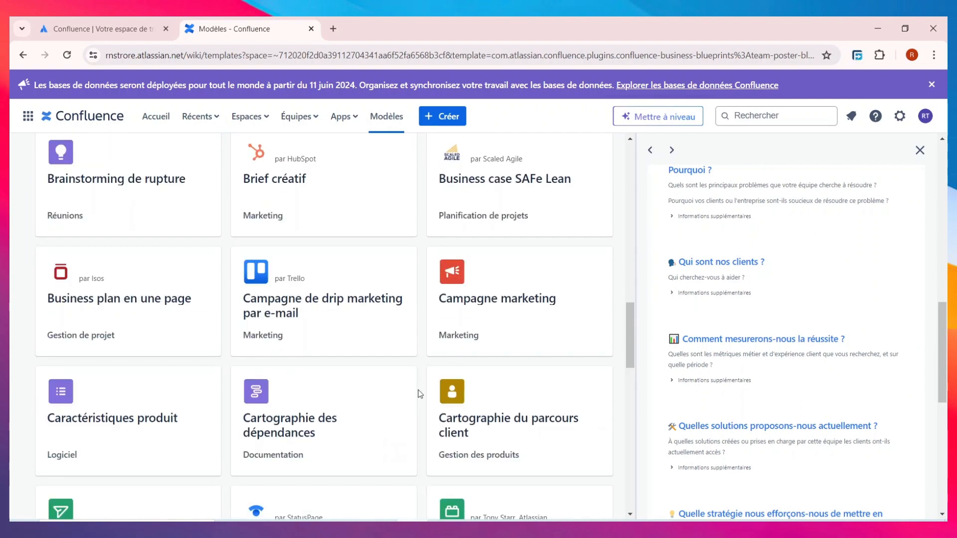
{"action": "mouse_move", "coordinate": [294, 414]}
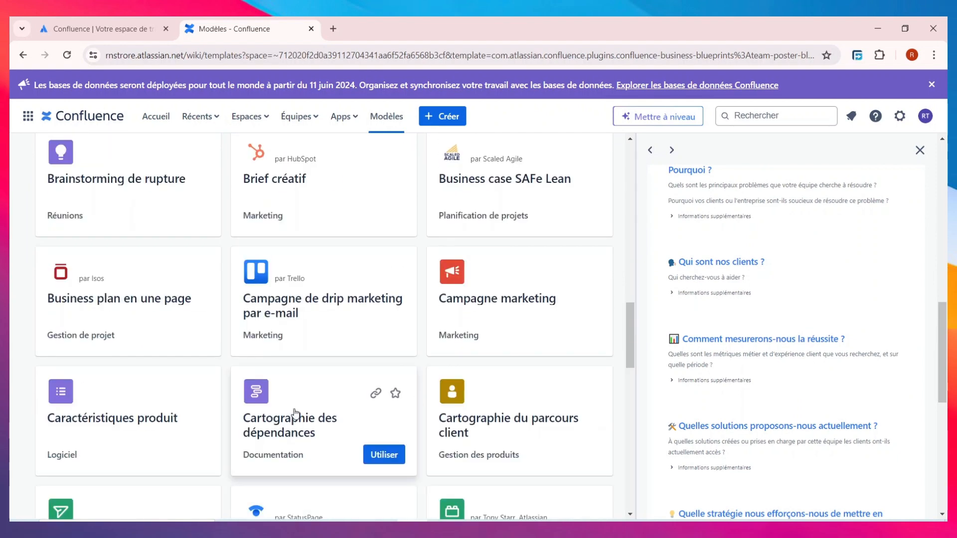
{"action": "scroll", "coordinate": [295, 413], "scroll_direction": "up", "scroll_amount": 1}
{"action": "scroll", "coordinate": [295, 414], "scroll_direction": "down", "scroll_amount": 3}
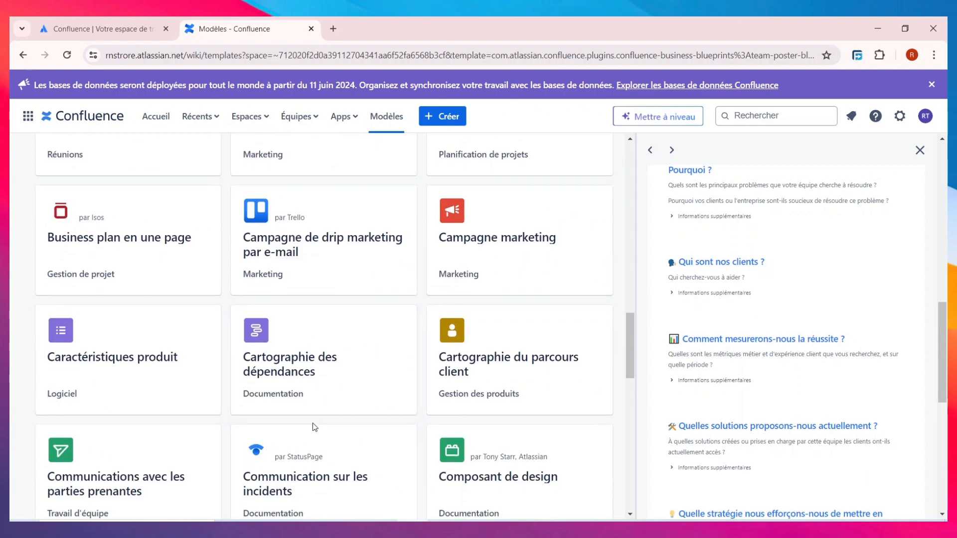
{"action": "scroll", "coordinate": [296, 414], "scroll_direction": "up", "scroll_amount": 15}
{"action": "left_click", "coordinate": [307, 402]}
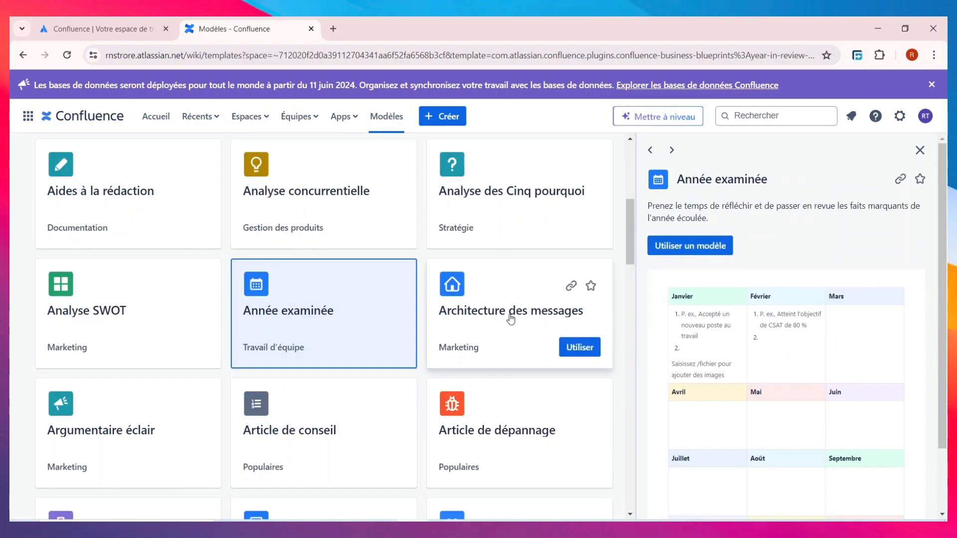
{"action": "mouse_move", "coordinate": [271, 336]}
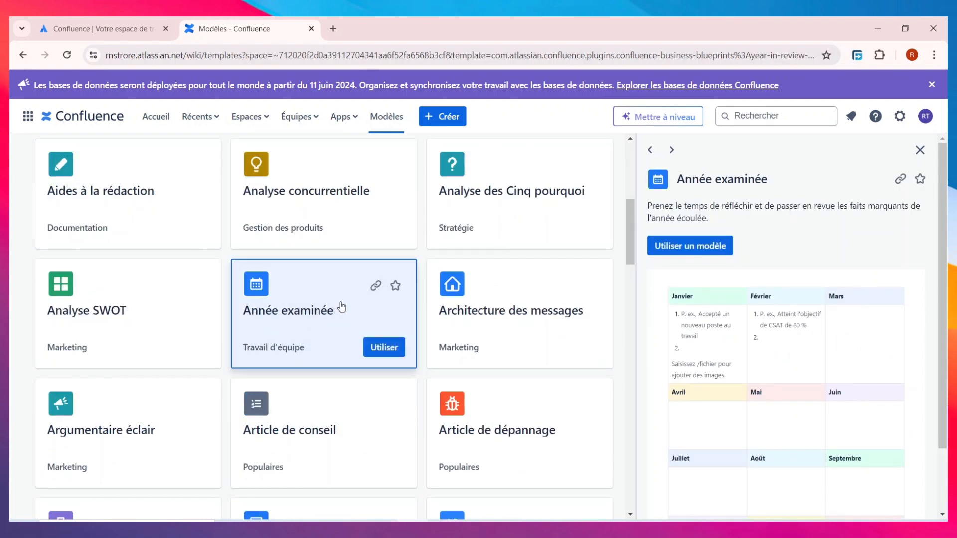
{"action": "left_click", "coordinate": [385, 347]}
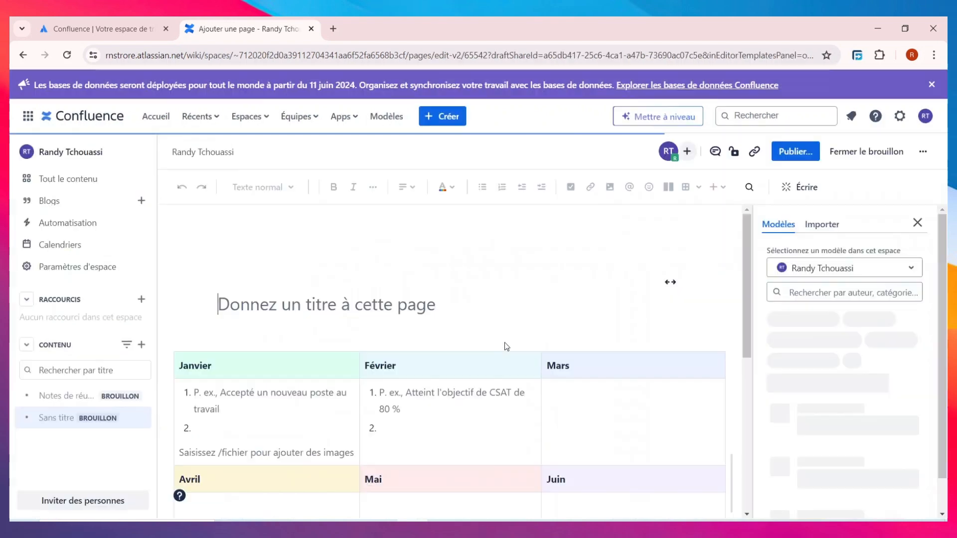
Enter 'BILAN ANNUELLE' as the year-review draft's page title.
{"action": "scroll", "coordinate": [506, 344], "scroll_direction": "down", "scroll_amount": 5}
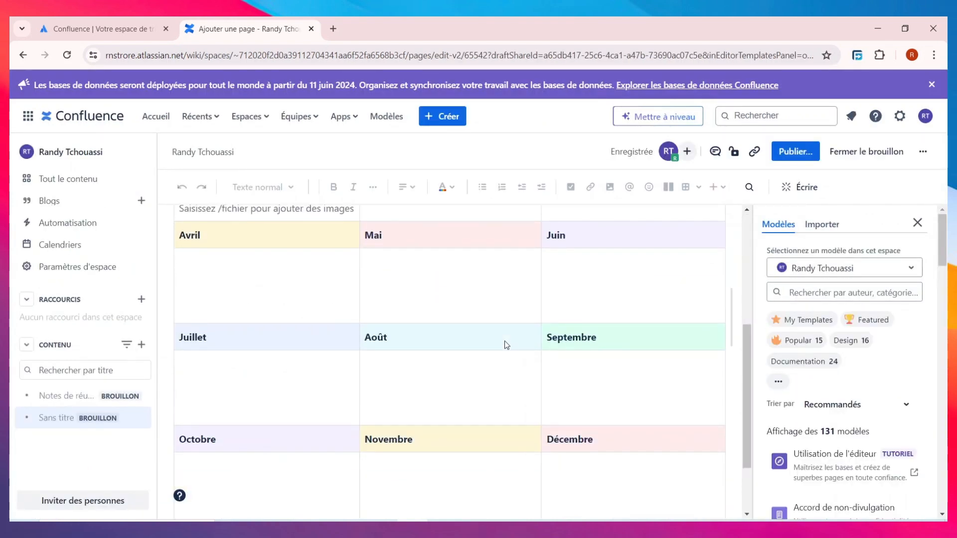
{"action": "scroll", "coordinate": [510, 366], "scroll_direction": "up", "scroll_amount": 5}
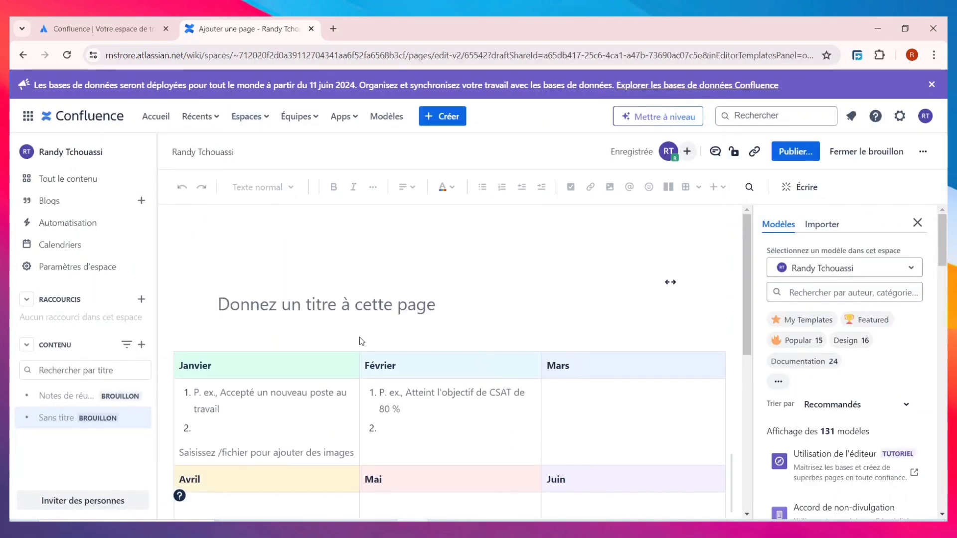
{"action": "left_click", "coordinate": [353, 310]}
{"action": "type", "text": "bilan"}
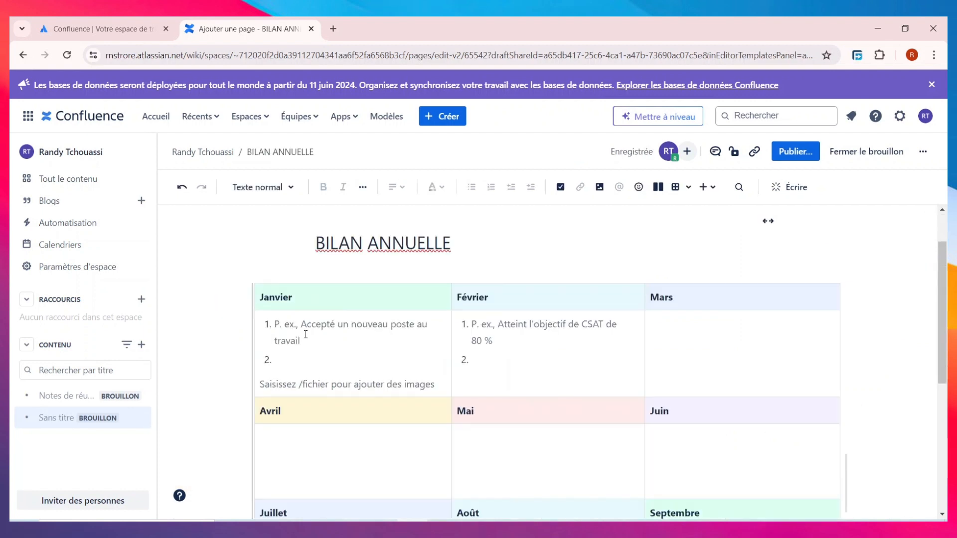
Fill the Janvier numbered list with 'UN CHIFFRE DAFFAIRE MOYEN' and 'UNRECRUTEMENT ENGAGE'.
{"action": "left_click", "coordinate": [309, 329]}
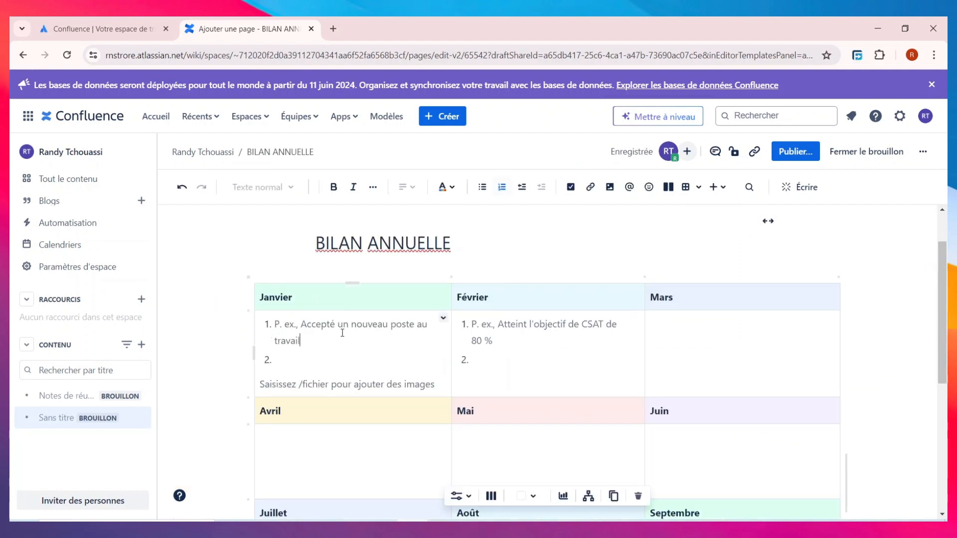
{"action": "key", "text": "ctrl+a"}
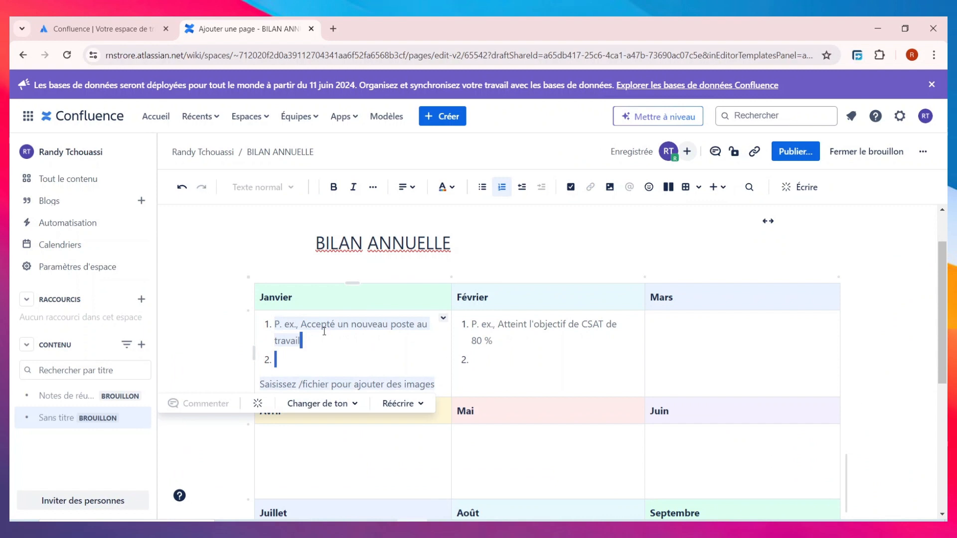
{"action": "left_click", "coordinate": [350, 338]}
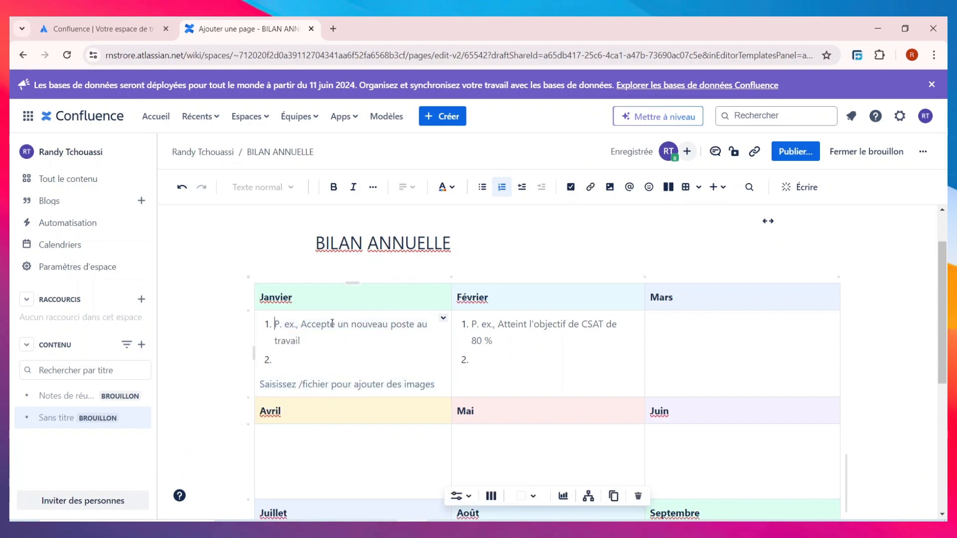
{"action": "type", "text": "UN"}
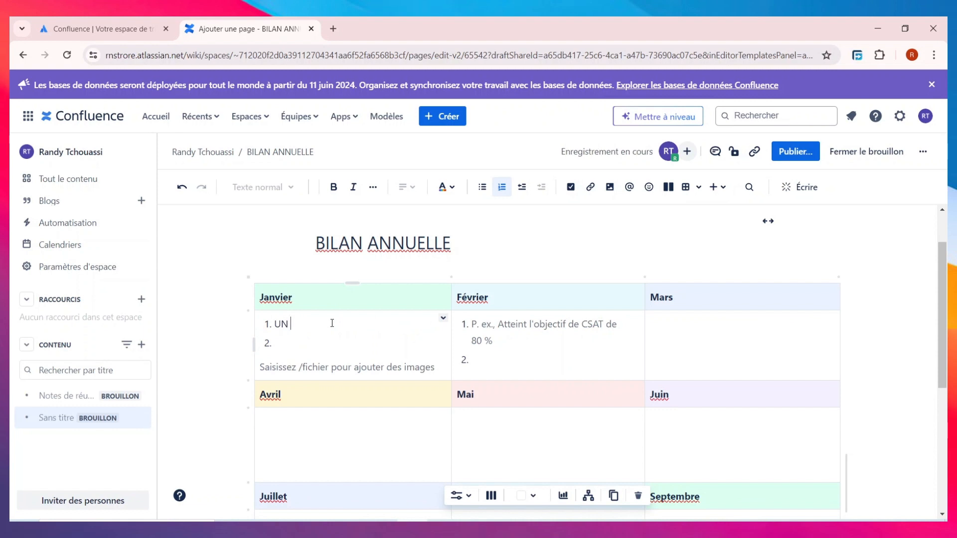
{"action": "type", "text": "NCHIFFRE DAFFAIRE MOYEN"}
{"action": "left_click", "coordinate": [314, 342]}
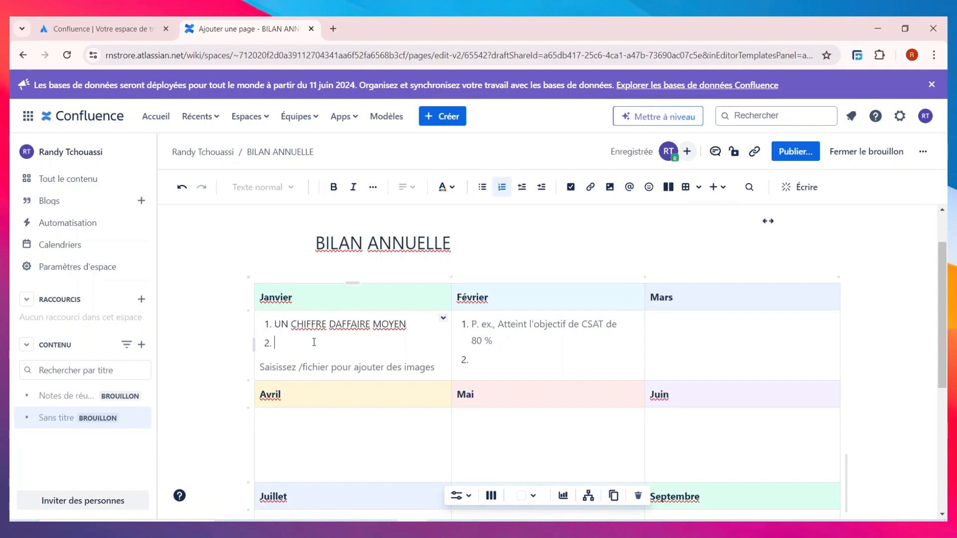
{"action": "type", "text": "UNRECR"}
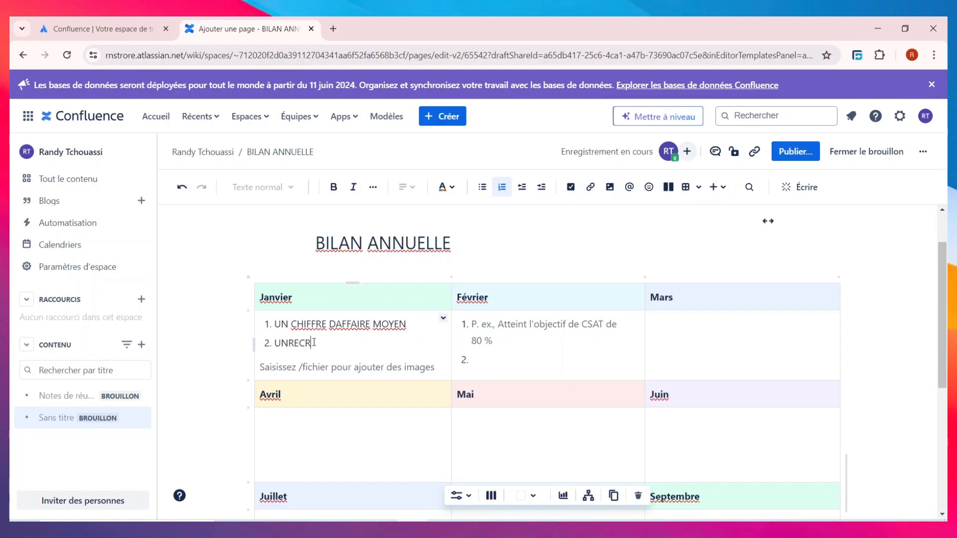
{"action": "type", "text": "UTEMENT ENGAGE"}
{"action": "key", "text": "Return"}
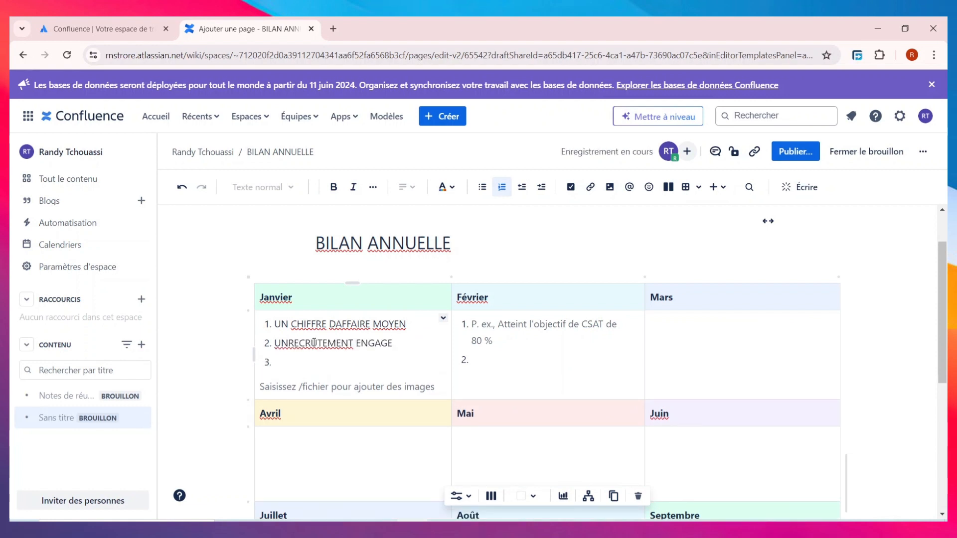
{"action": "left_click", "coordinate": [377, 391]}
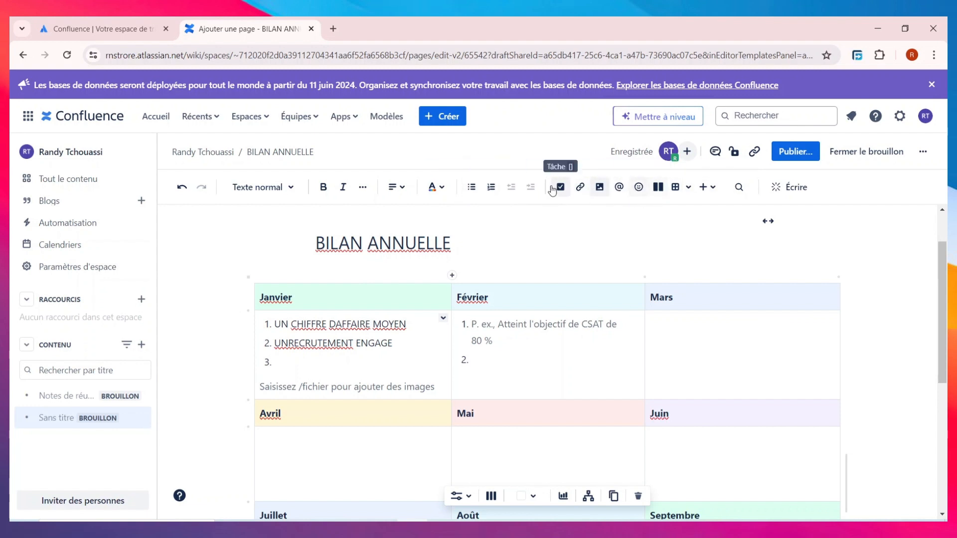
Cancel the image insert and @-mention the page owner at the end of the Janvier cell.
{"action": "left_click", "coordinate": [598, 189]}
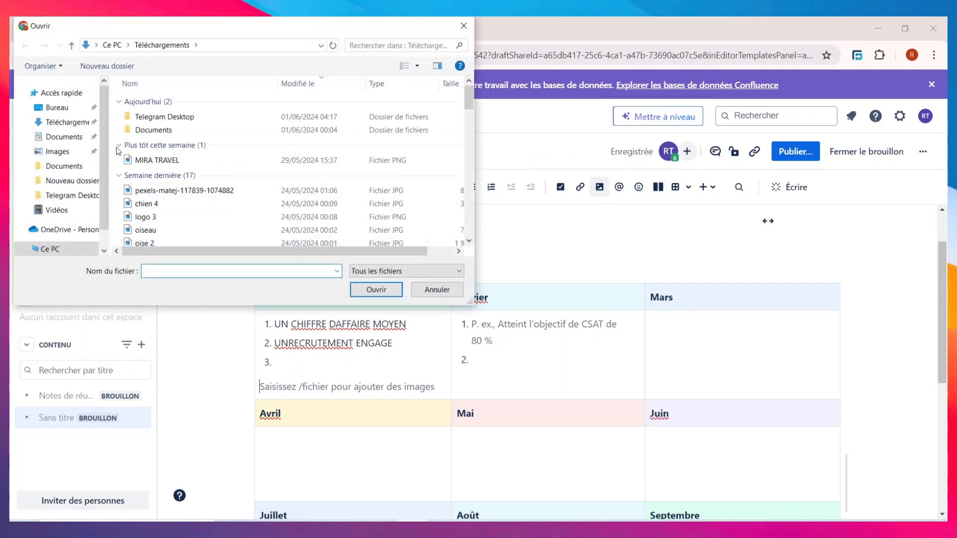
{"action": "scroll", "coordinate": [181, 181], "scroll_direction": "down", "scroll_amount": 2}
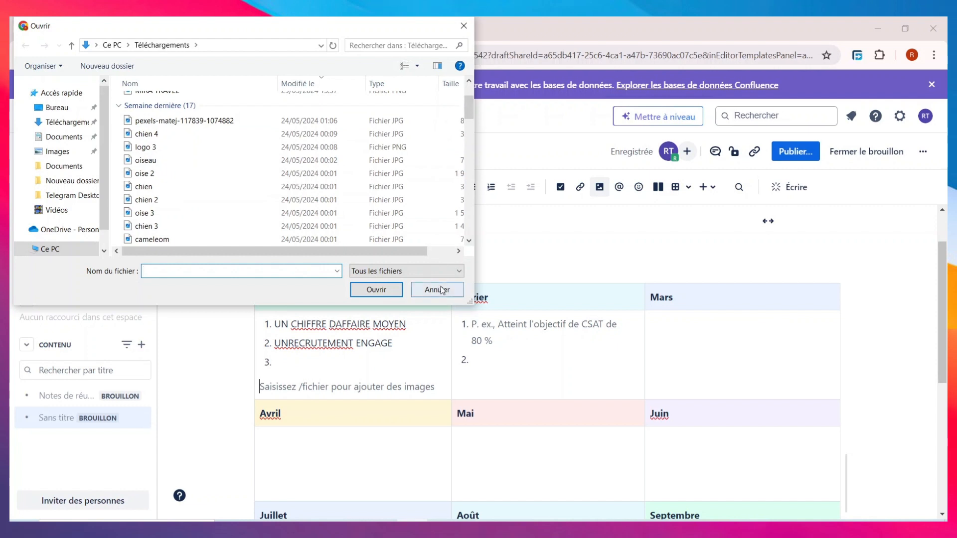
{"action": "left_click", "coordinate": [463, 26]}
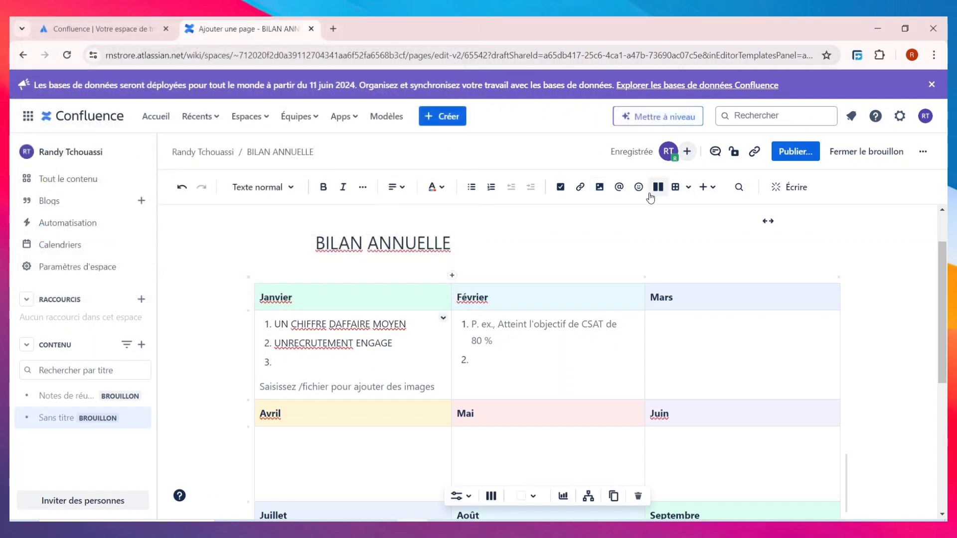
{"action": "left_click", "coordinate": [619, 187]}
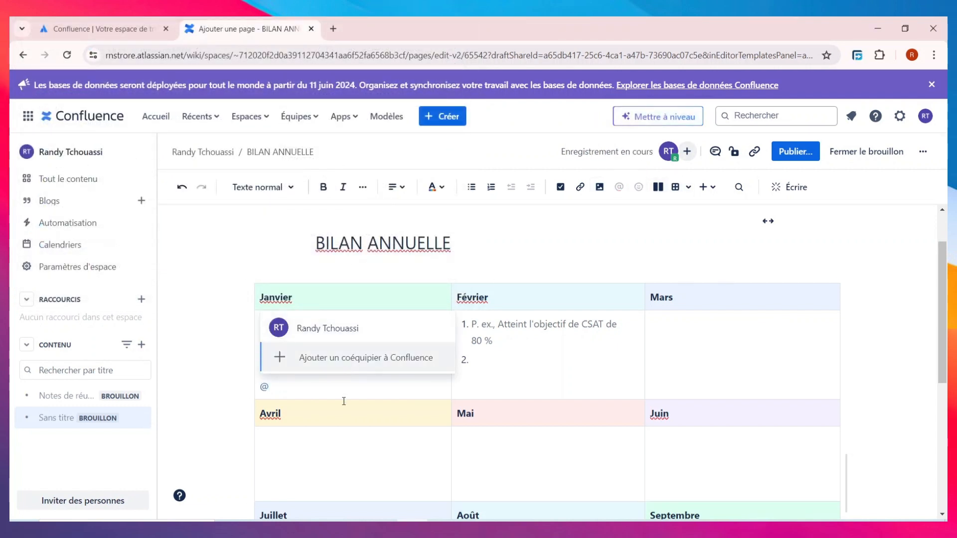
{"action": "left_click", "coordinate": [342, 332]}
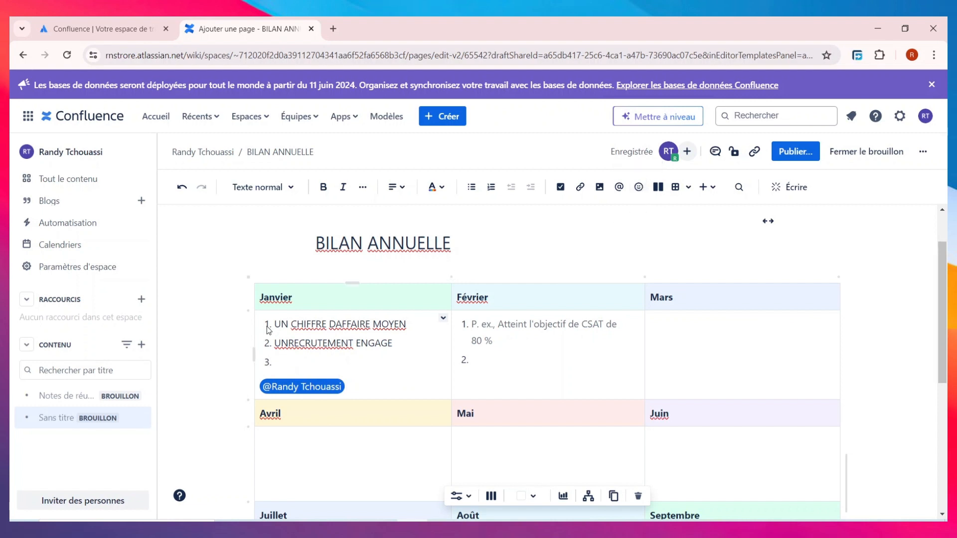
{"action": "left_click", "coordinate": [344, 298]}
Insert a slightly smiling face emoji right after the 'Janvier' heading.
{"action": "left_click", "coordinate": [639, 186]}
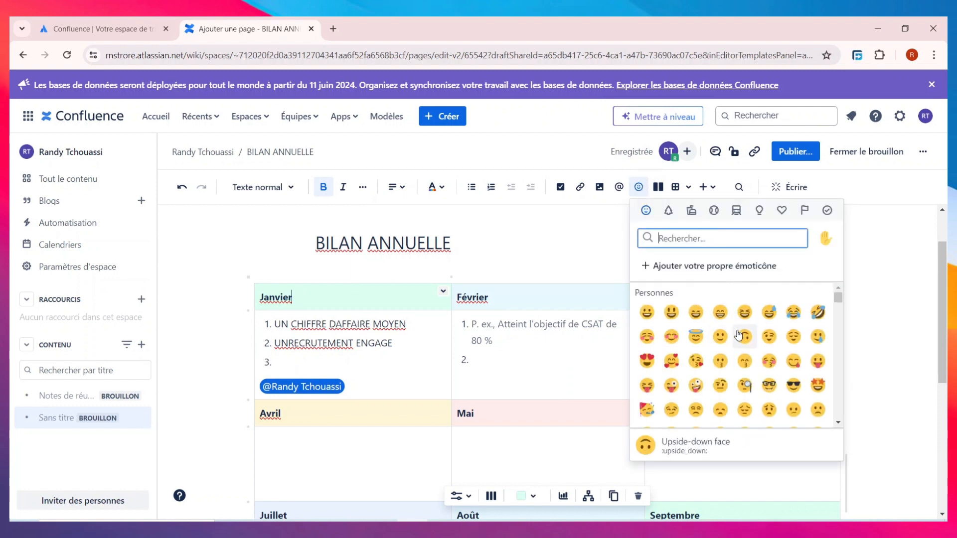
{"action": "left_click", "coordinate": [720, 336]}
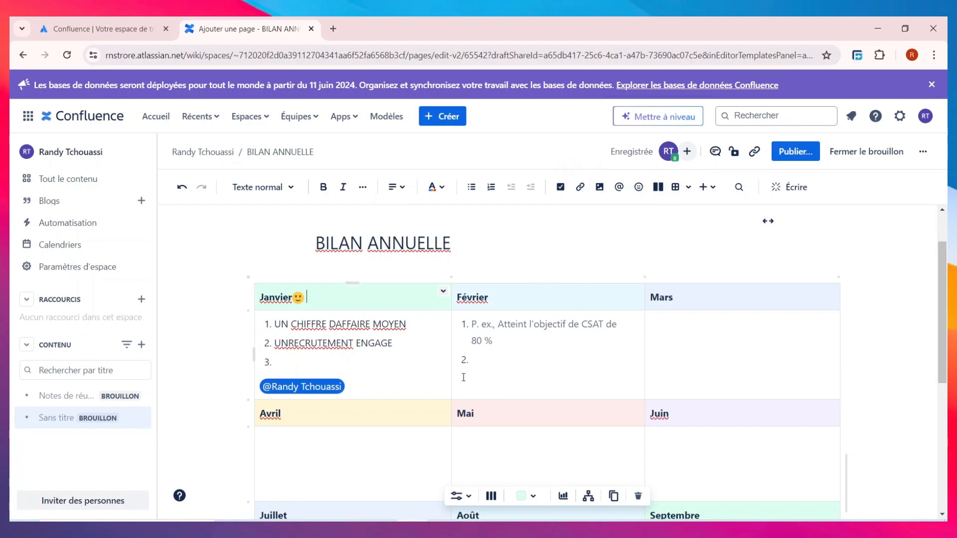
{"action": "scroll", "coordinate": [531, 389], "scroll_direction": "down", "scroll_amount": 5}
{"action": "scroll", "coordinate": [525, 391], "scroll_direction": "up", "scroll_amount": 5}
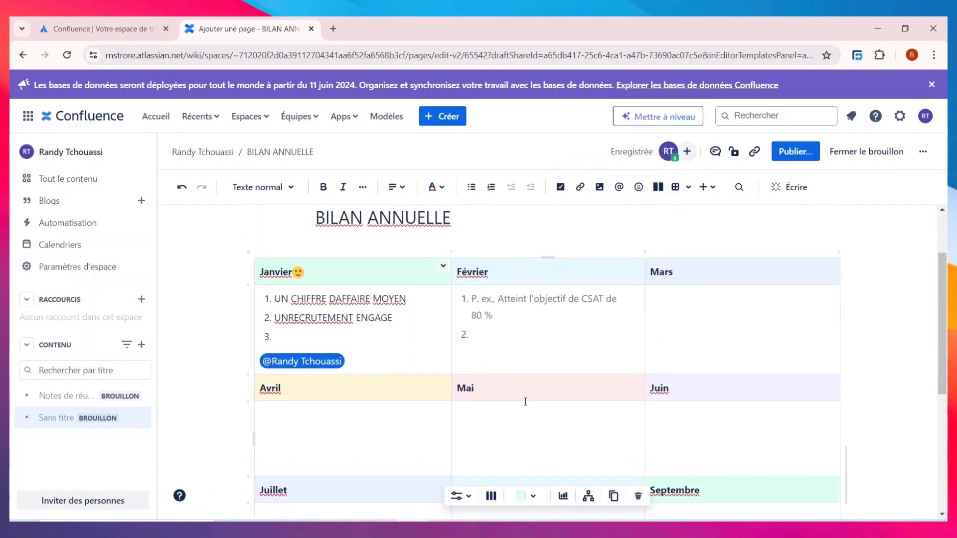
Publish BILAN ANNUELLE and close the add-people sharing dialog without inviting anyone.
{"action": "left_click", "coordinate": [806, 150]}
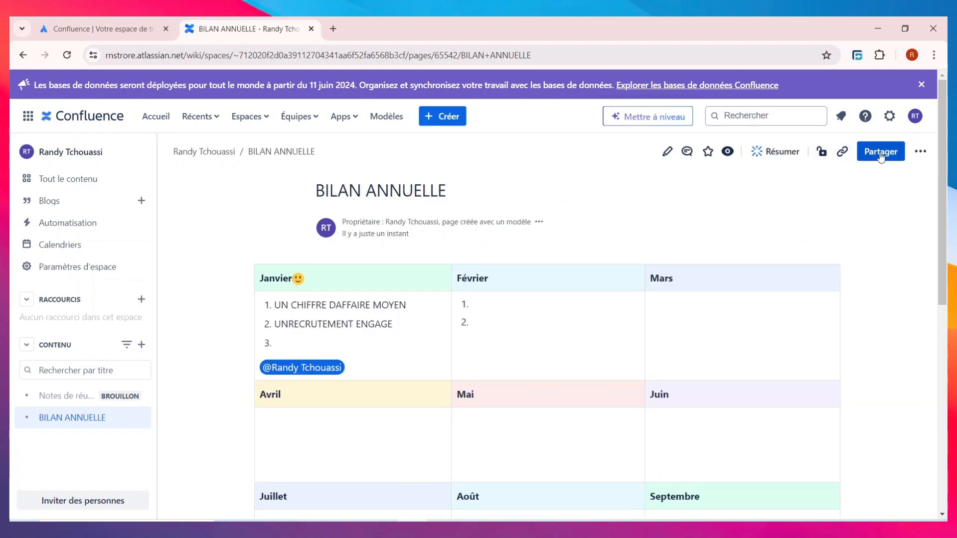
{"action": "left_click", "coordinate": [880, 152]}
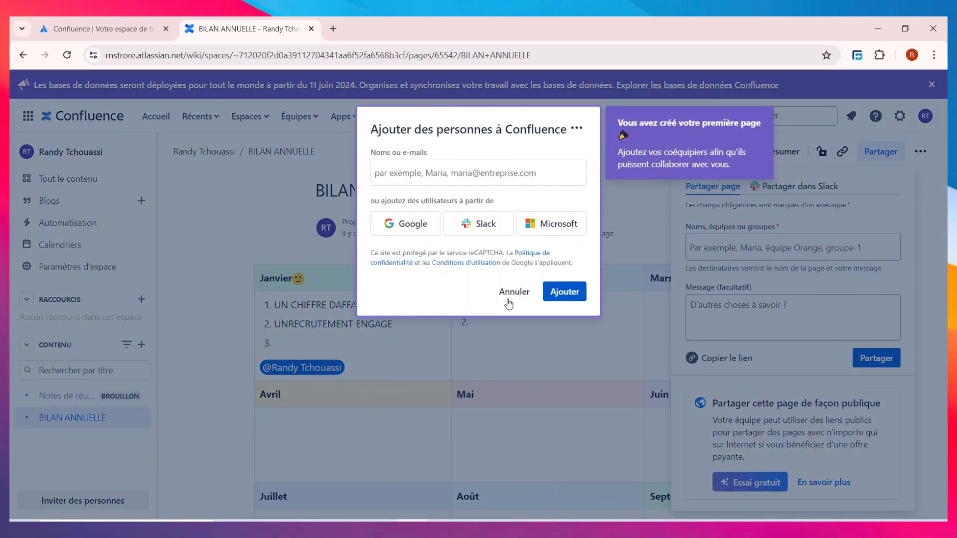
{"action": "left_click", "coordinate": [508, 293]}
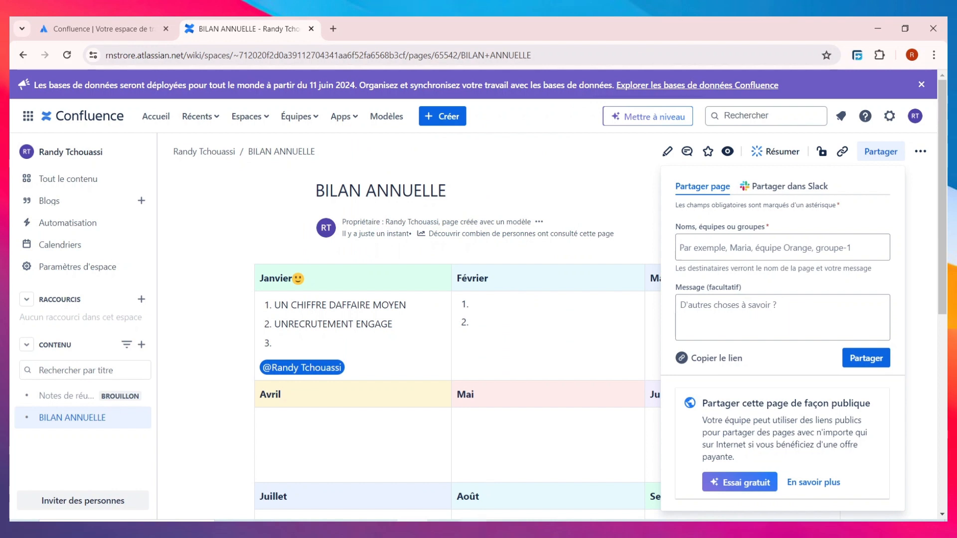
{"action": "left_click", "coordinate": [440, 119]}
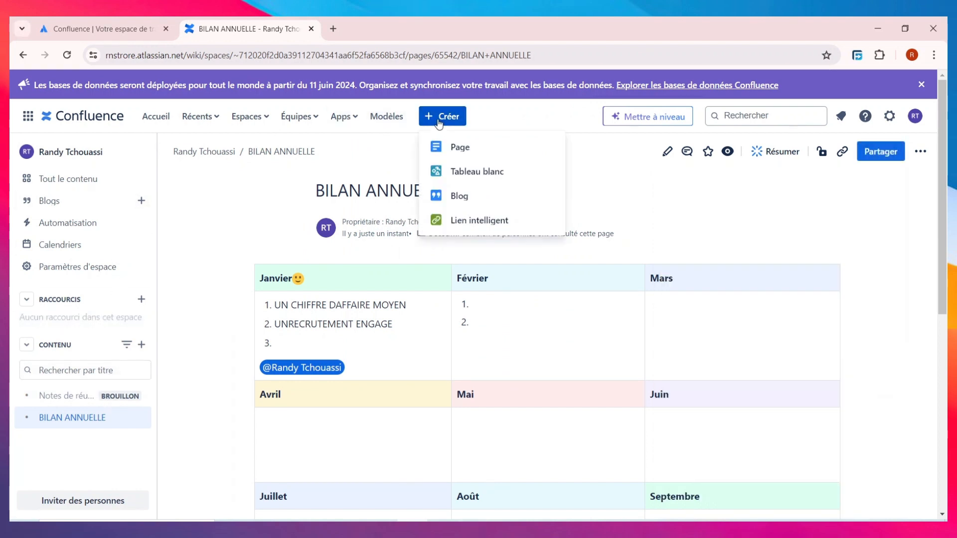
Start a blank child page with the blue-and-orange ink-cloud Unsplash header image.
{"action": "left_click", "coordinate": [478, 148]}
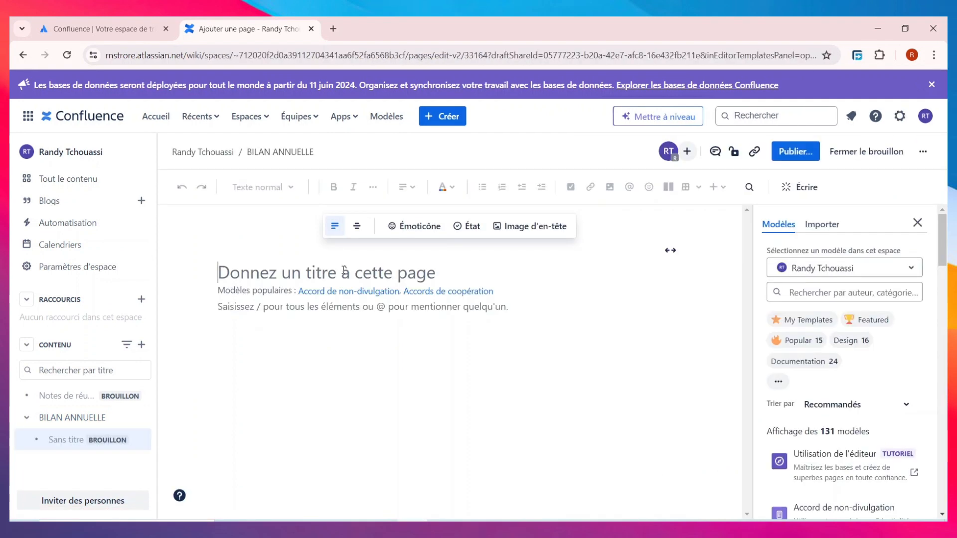
{"action": "mouse_move", "coordinate": [359, 273]}
{"action": "left_click", "coordinate": [537, 230]}
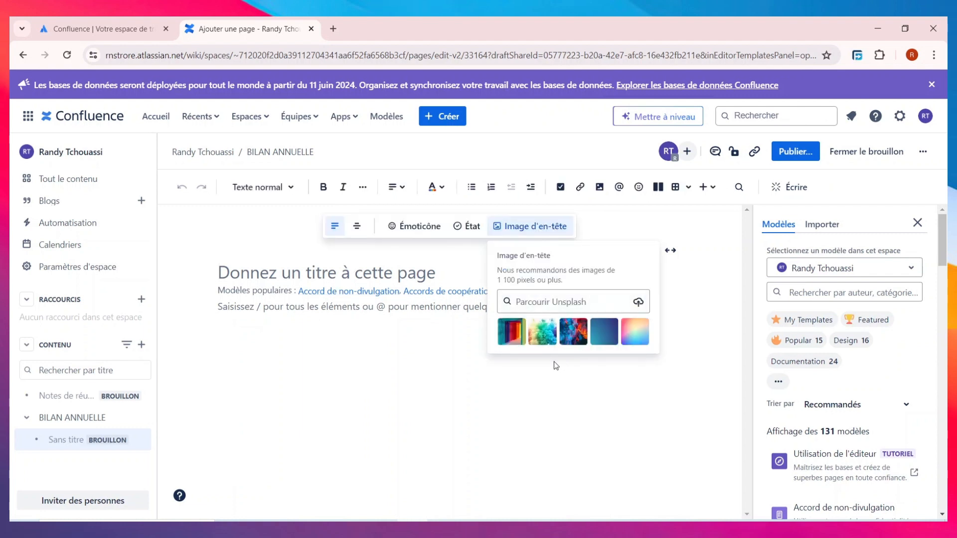
{"action": "left_click", "coordinate": [574, 323]}
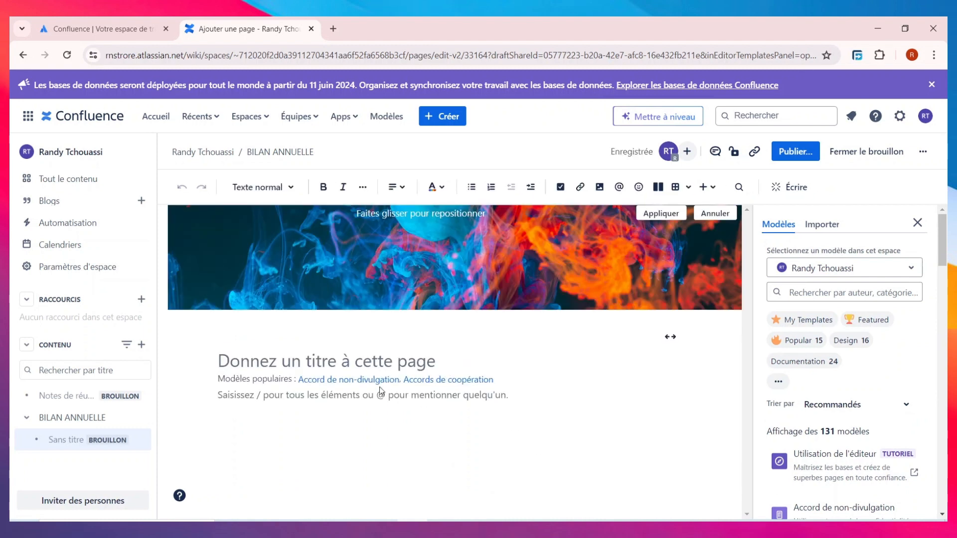
{"action": "left_click", "coordinate": [355, 359]}
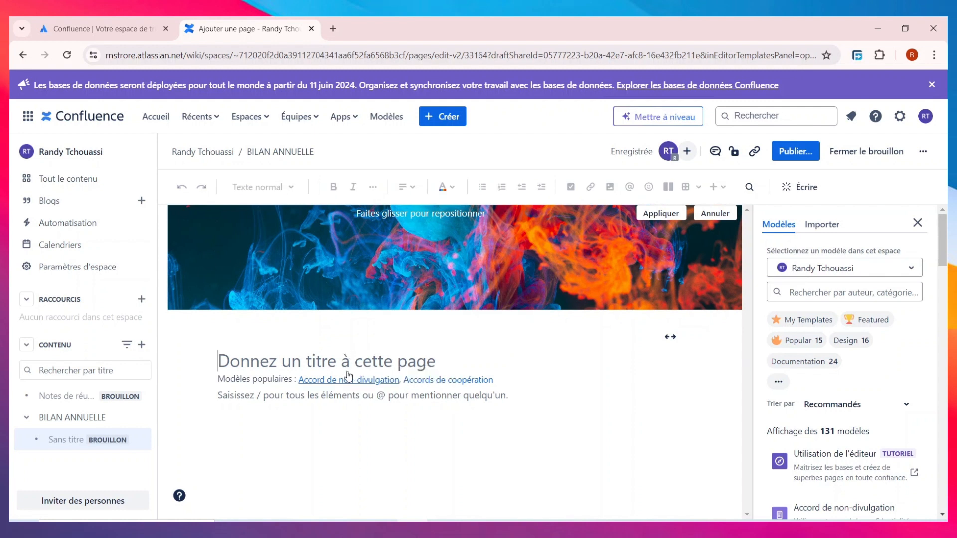
Title the draft FICHE DE PRESENCE and bullet two attendee names, mentioning the page owner after the first.
{"action": "type", "text": "FlCHE DE PRESENCE"}
{"action": "key", "text": "Return"}
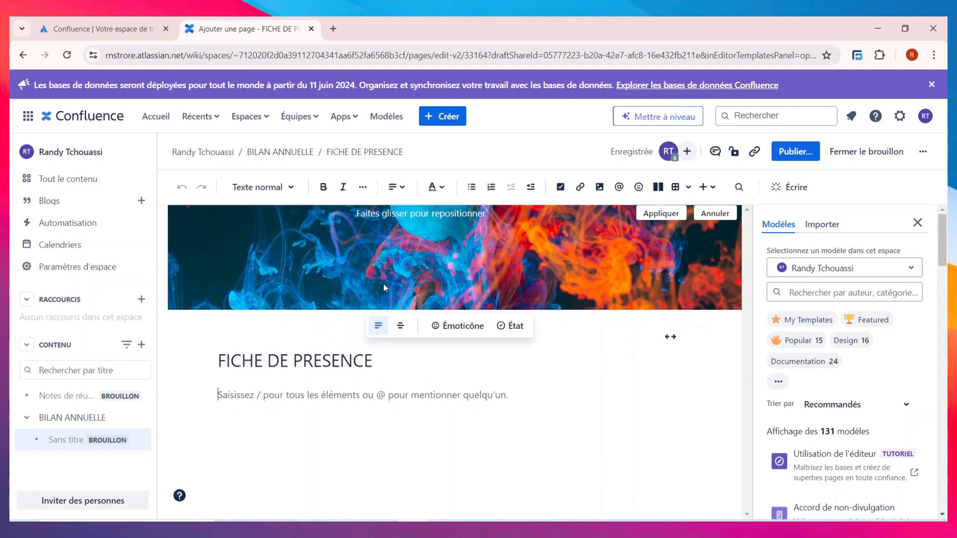
{"action": "left_click", "coordinate": [471, 187]}
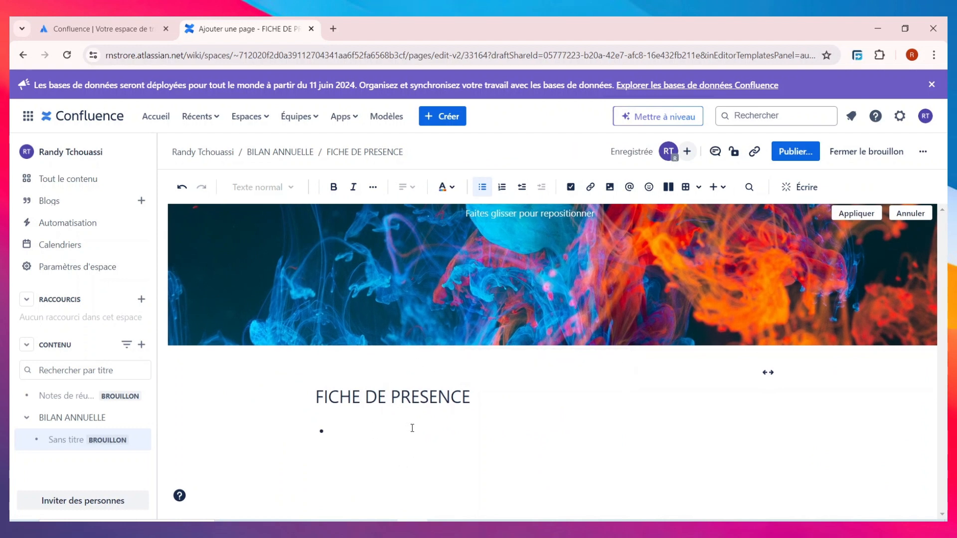
{"action": "type", "text": "JANE "}
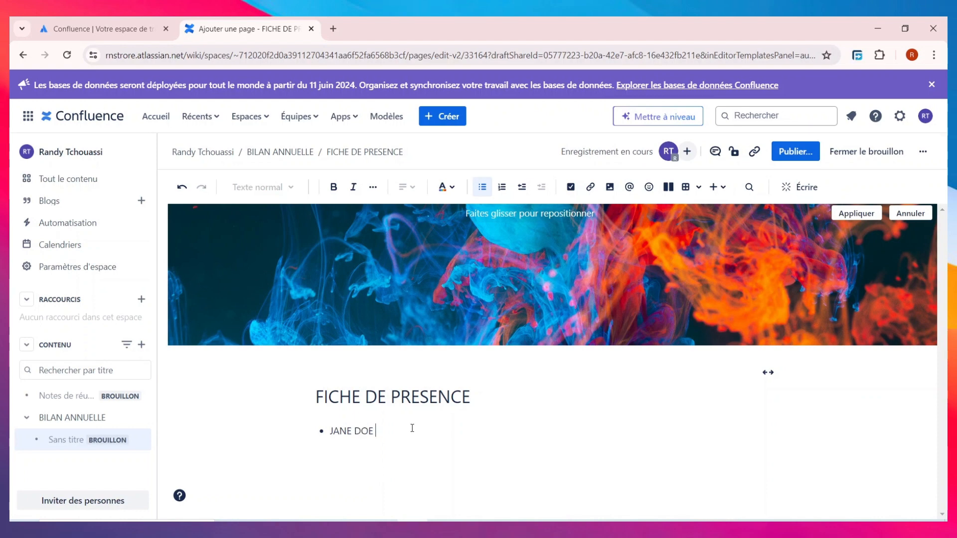
{"action": "type", "text": "DOE @"}
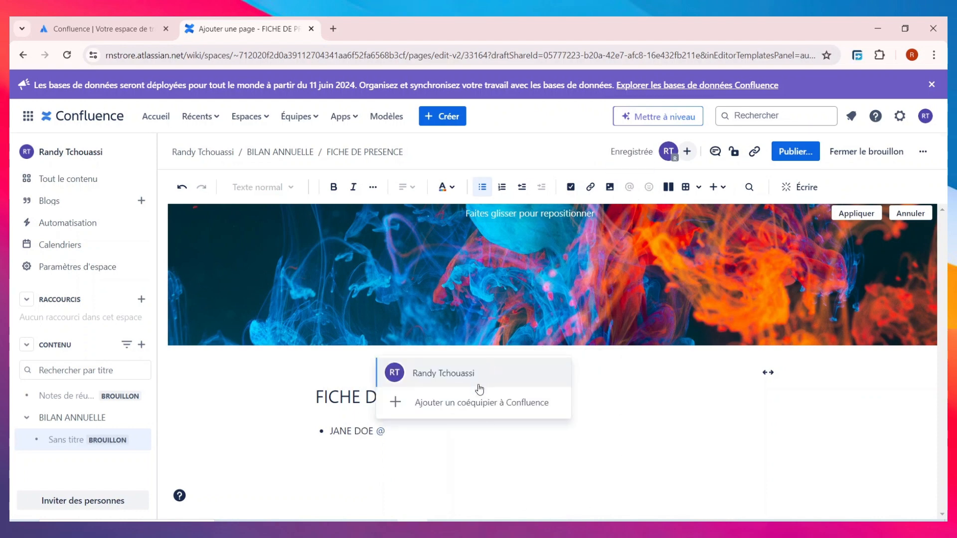
{"action": "left_click", "coordinate": [478, 384]}
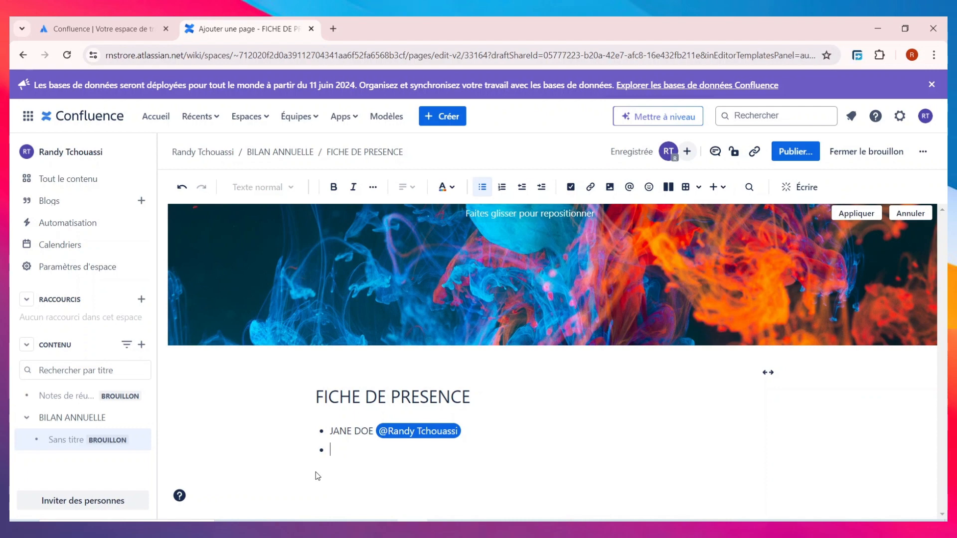
End the bulleted list and add an 'ATRIBUTION ;' line below it.
{"action": "key", "text": "Return"}
{"action": "key", "text": "BackSpace"}
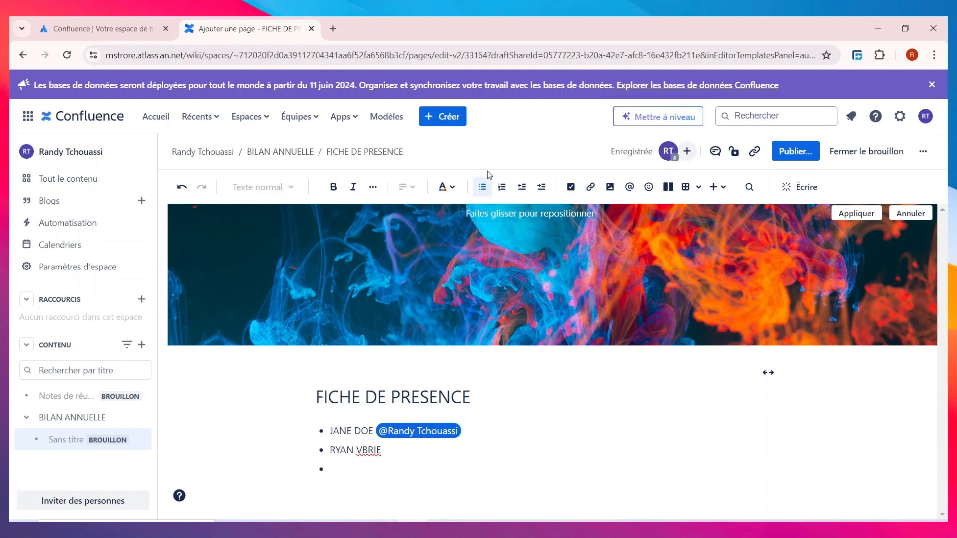
{"action": "left_click", "coordinate": [482, 187]}
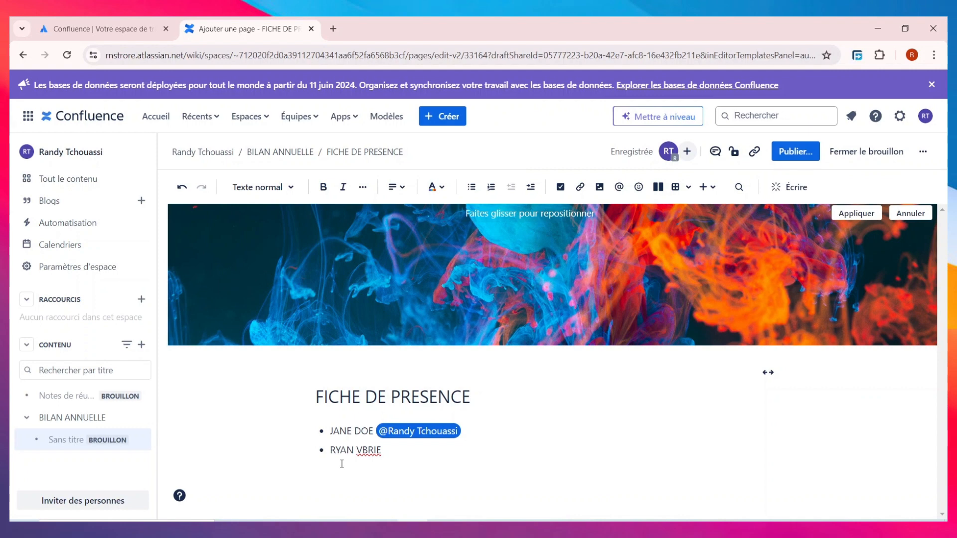
{"action": "type", "text": "ATRIBUTION ;"}
{"action": "mouse_move", "coordinate": [399, 392]}
{"action": "left_click", "coordinate": [438, 122]}
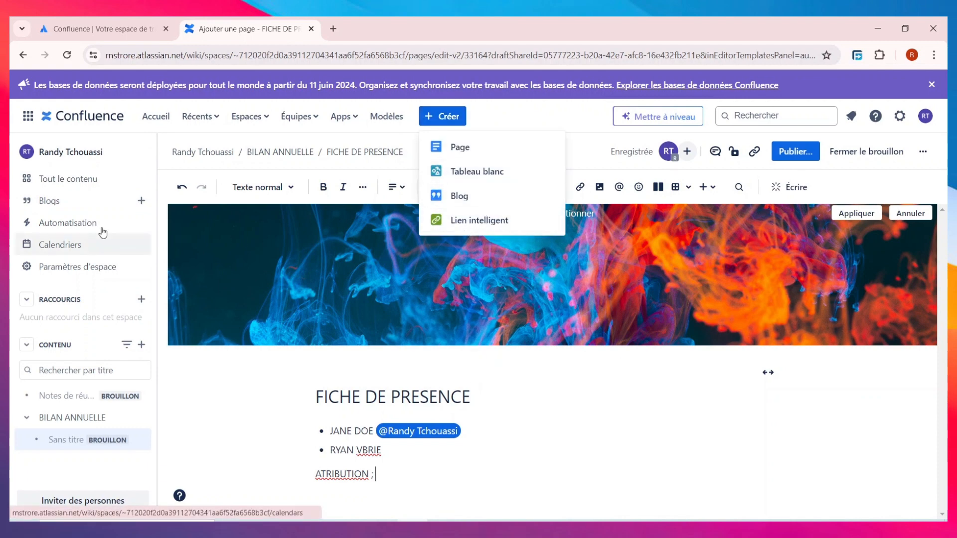
Go through Tout le contenu to the space's Vue d'ensemble overview and check its recent updates.
{"action": "left_click", "coordinate": [95, 175]}
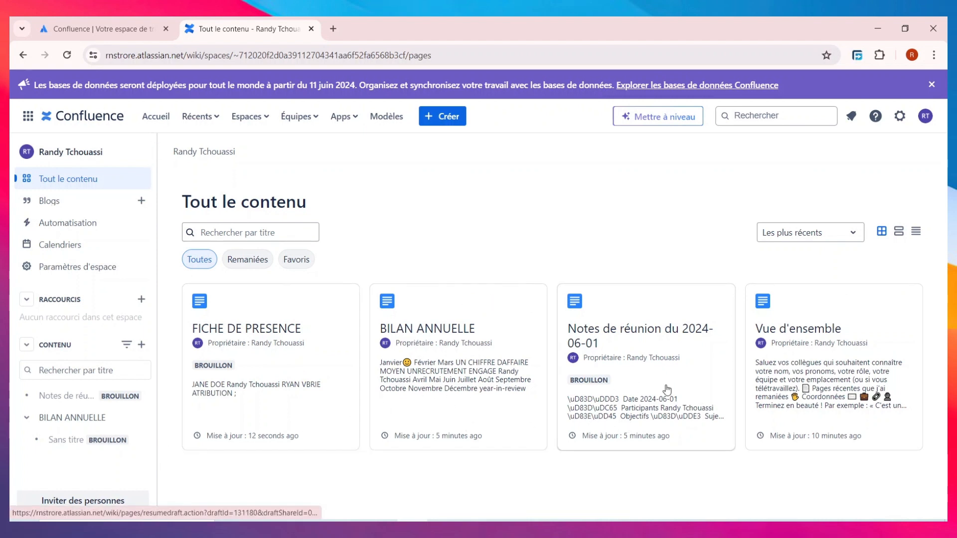
{"action": "left_click", "coordinate": [810, 362]}
{"action": "scroll", "coordinate": [264, 297], "scroll_direction": "down", "scroll_amount": 2}
{"action": "scroll", "coordinate": [262, 306], "scroll_direction": "up", "scroll_amount": 2}
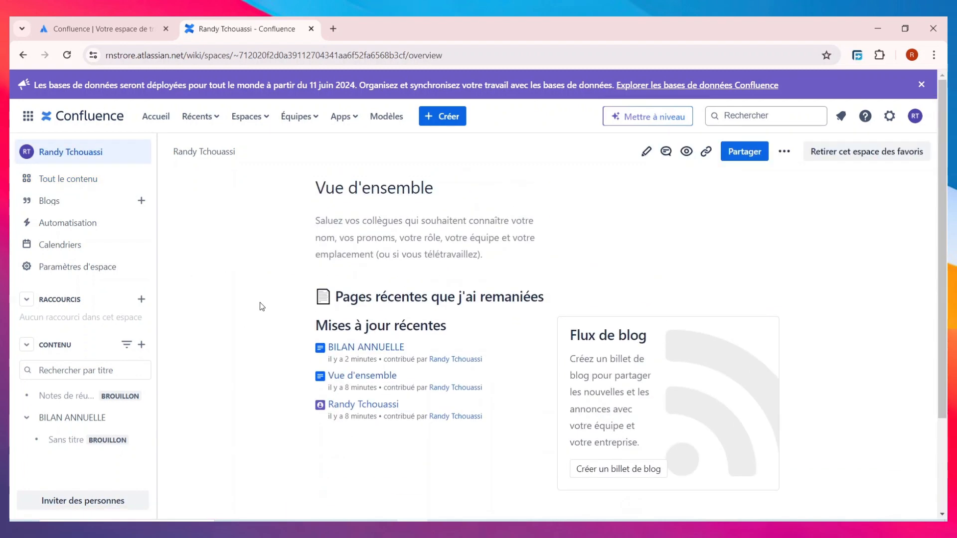
Open the invite-people window, dismiss its tip, and back out of the Google contacts option.
{"action": "left_click", "coordinate": [96, 509]}
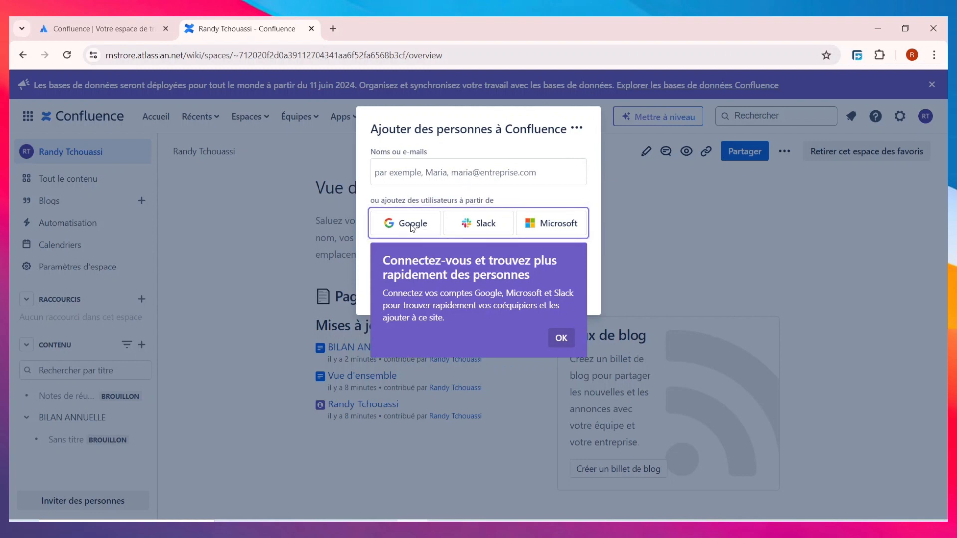
{"action": "left_click", "coordinate": [558, 338]}
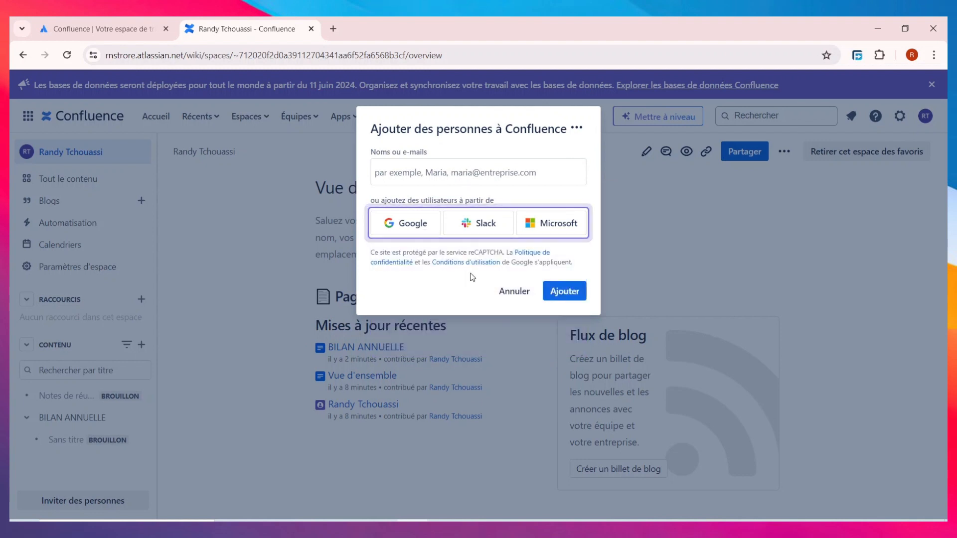
{"action": "left_click", "coordinate": [405, 223]}
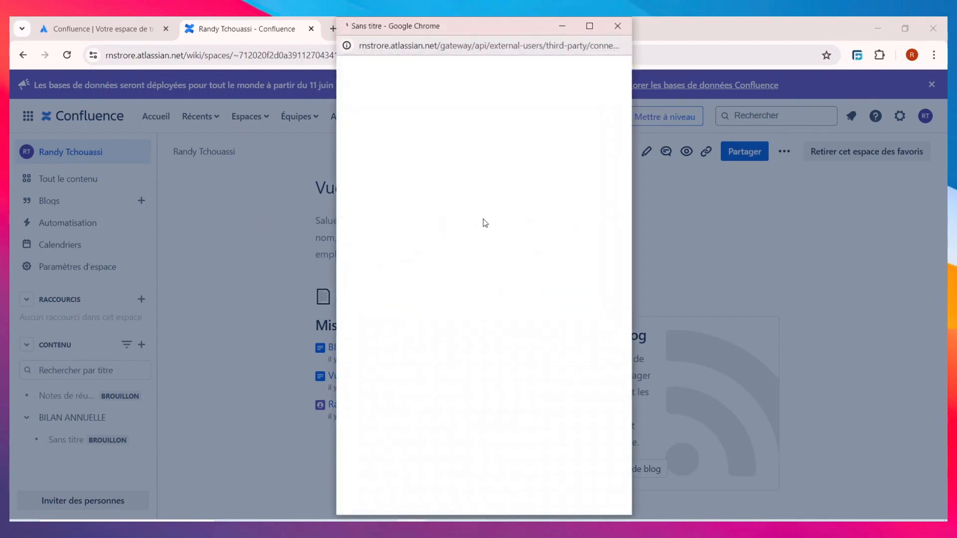
{"action": "left_click", "coordinate": [617, 23]}
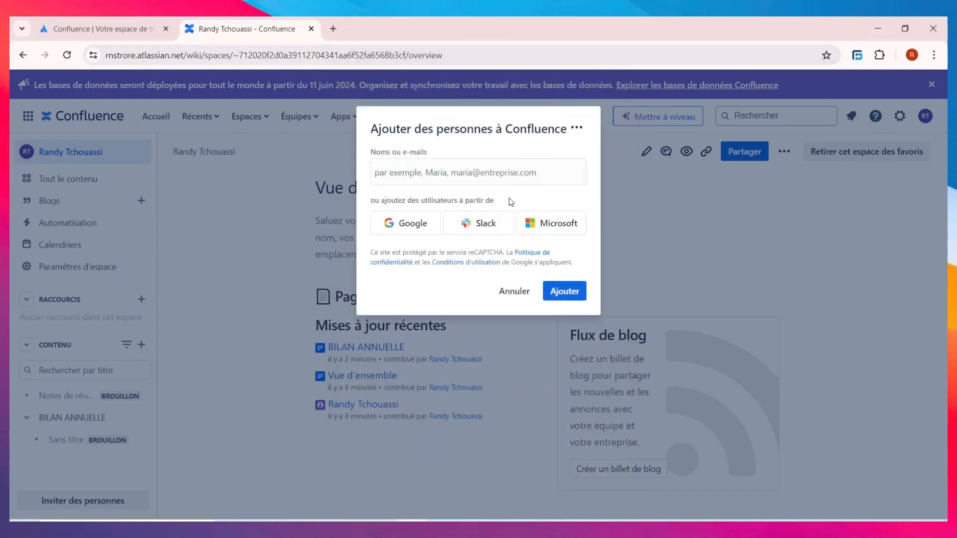
Enter the teammate's e-mail address in Noms ou e-mails and add them as one invitee.
{"action": "left_click", "coordinate": [490, 173]}
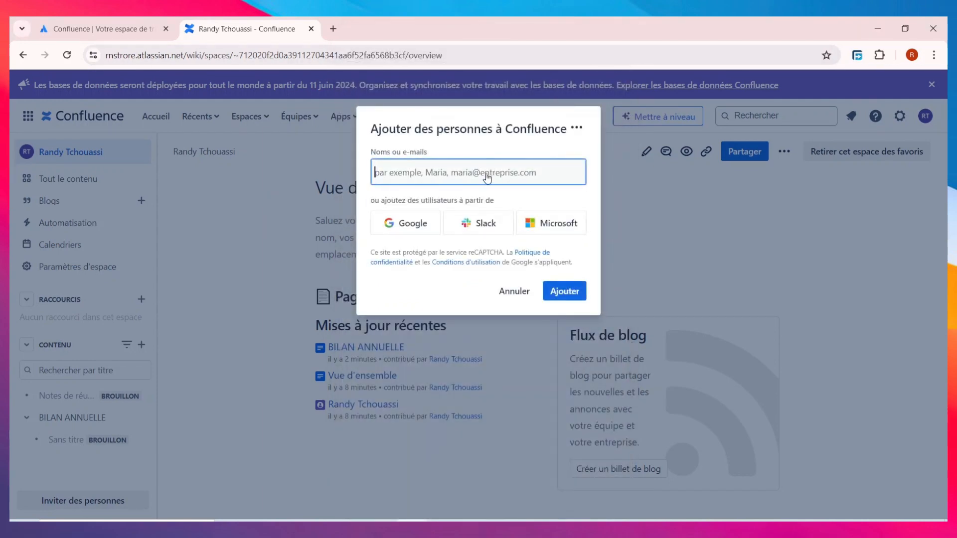
{"action": "type", "text": "TVHINUIJ"}
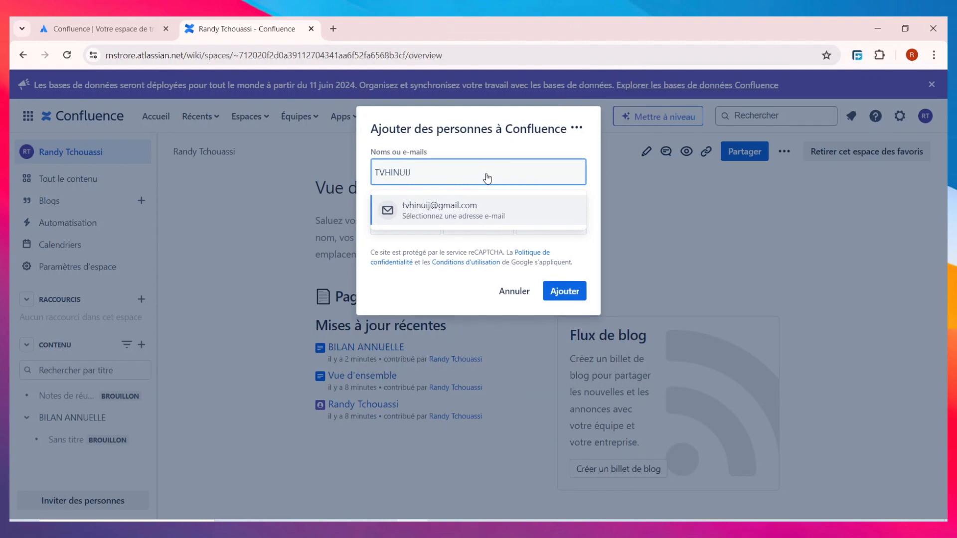
{"action": "key", "text": "Return"}
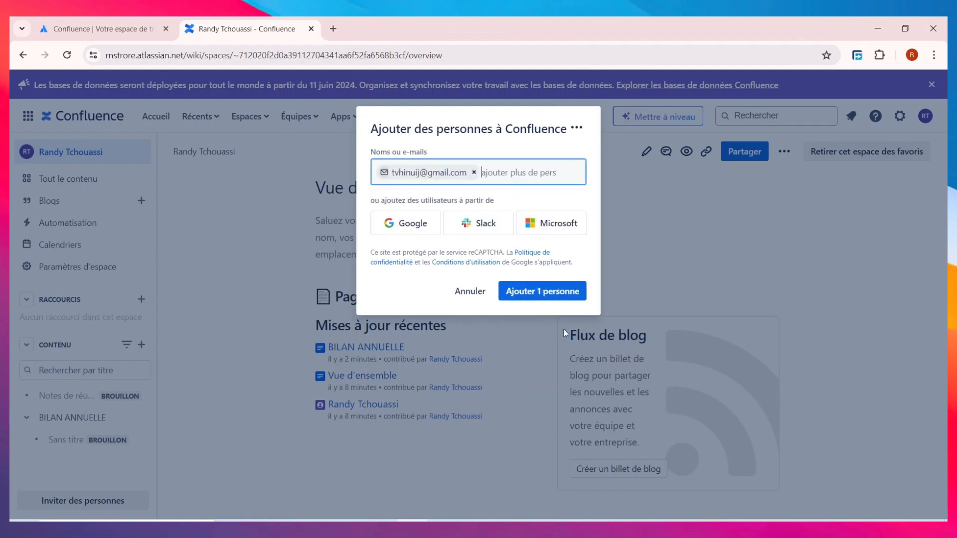
{"action": "left_click", "coordinate": [559, 297]}
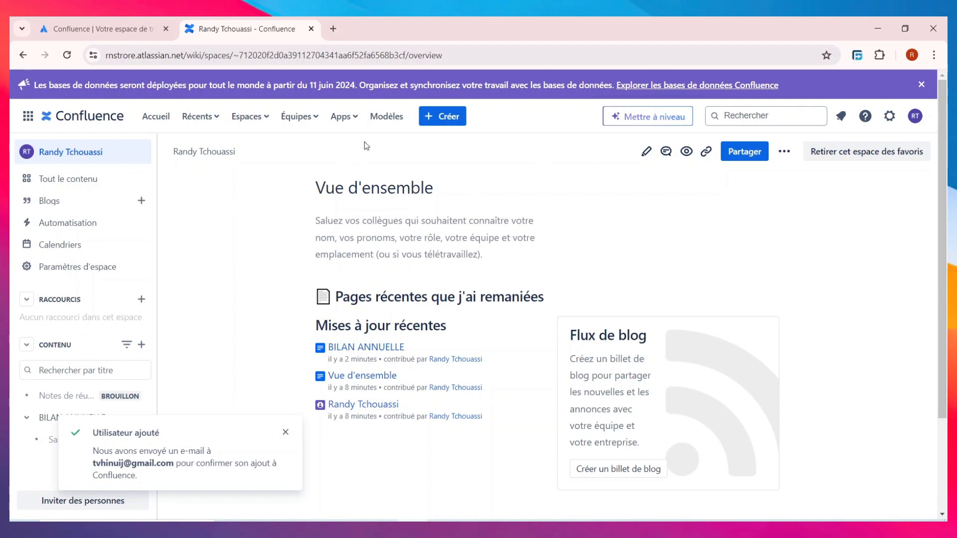
{"action": "left_click", "coordinate": [298, 116]}
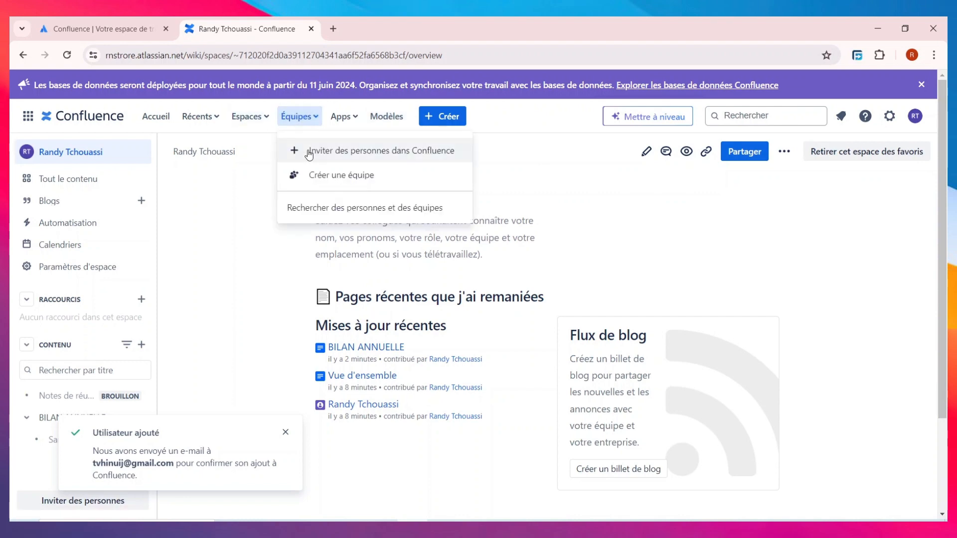
{"action": "left_click", "coordinate": [367, 181]}
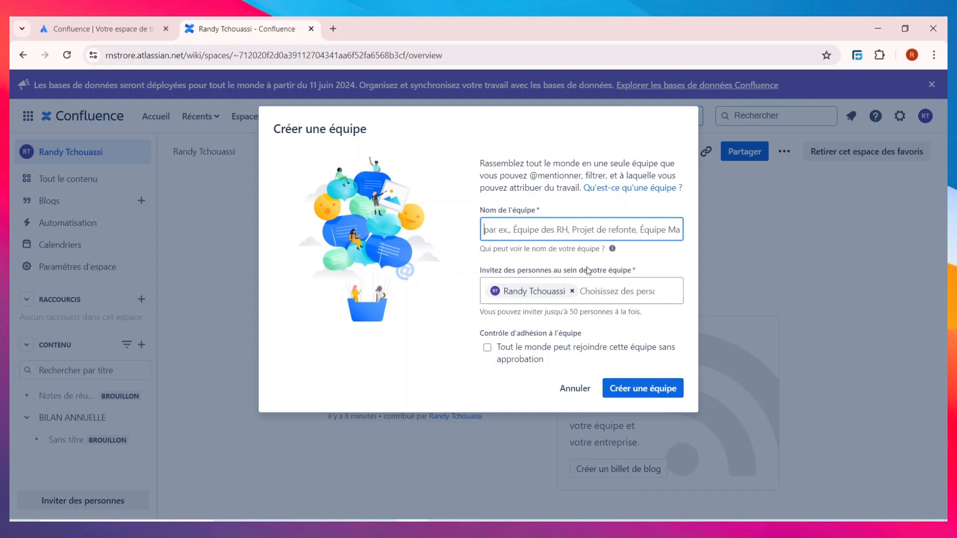
{"action": "left_click", "coordinate": [608, 288]}
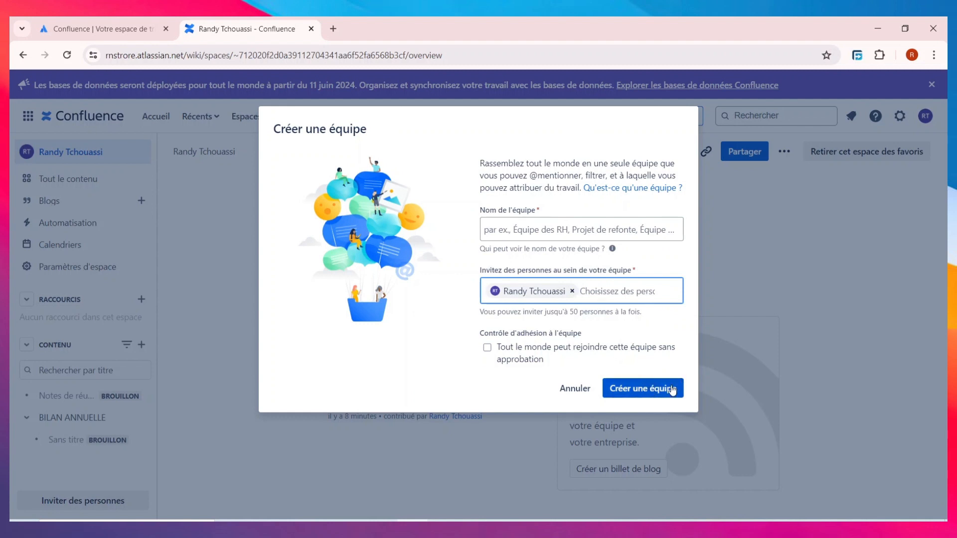
{"action": "left_click", "coordinate": [487, 348]}
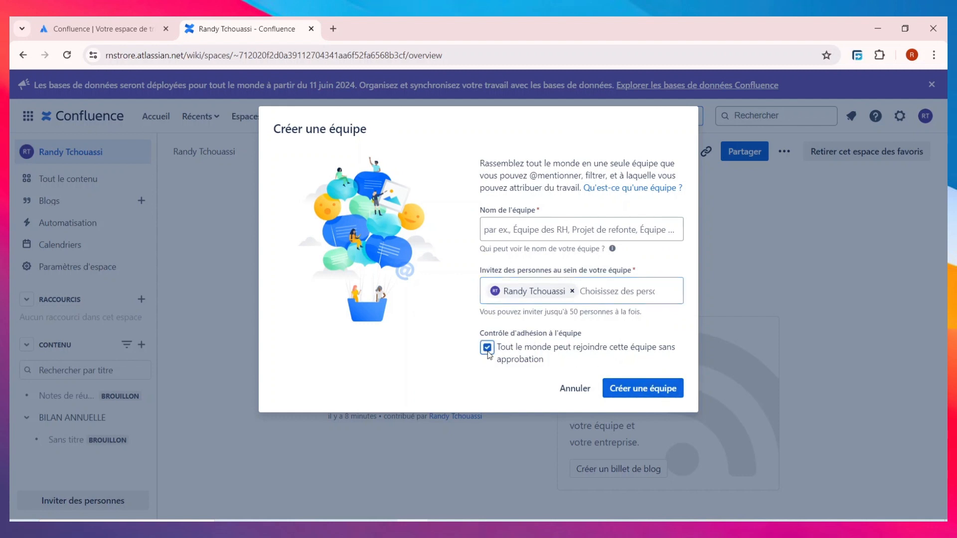
{"action": "left_click", "coordinate": [652, 395]}
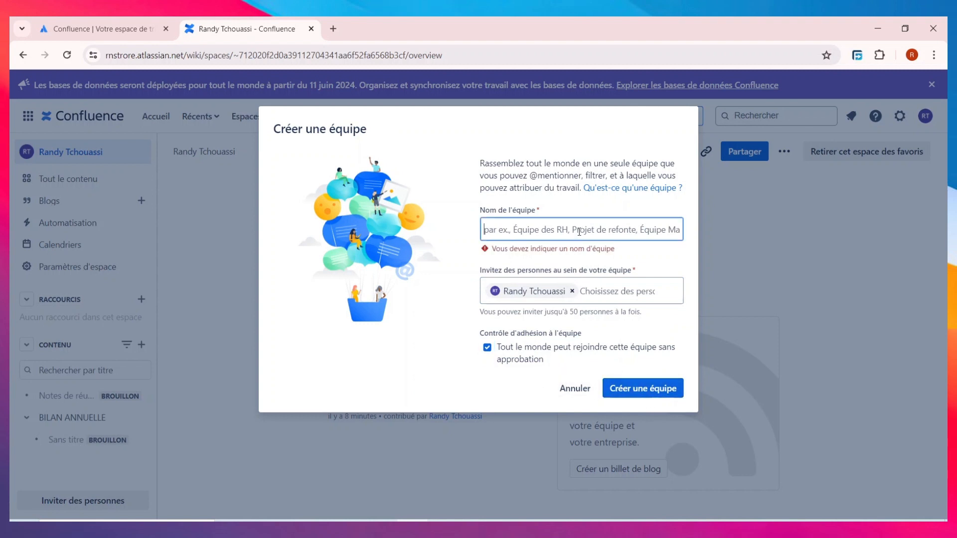